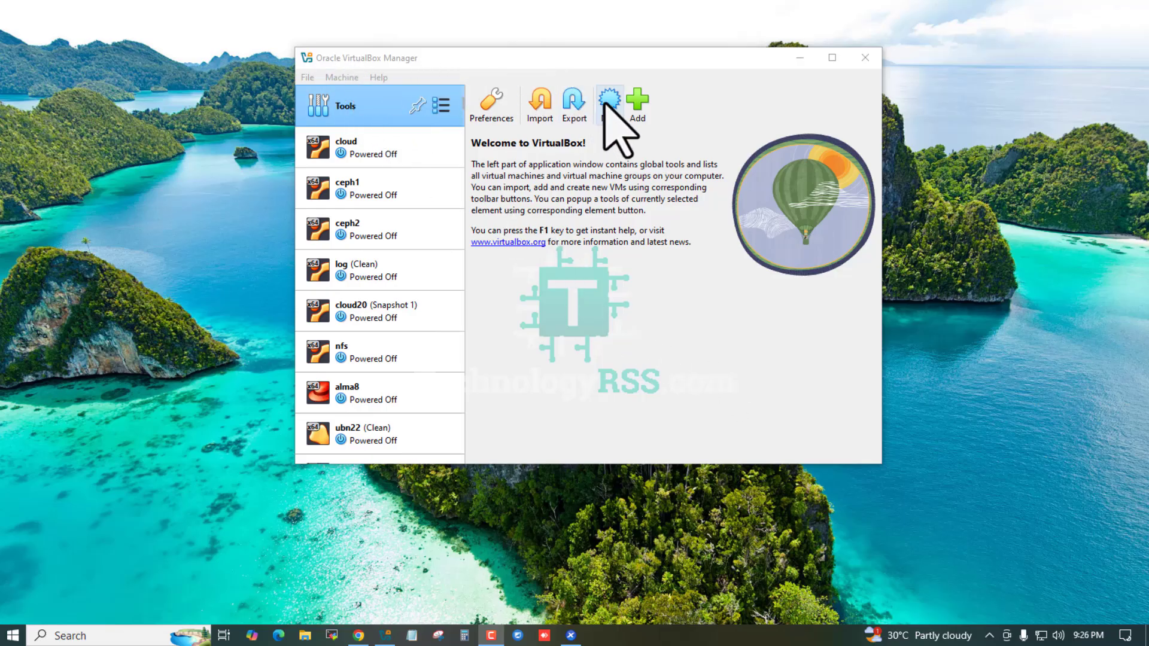
- Start a new virtual machine named ubnd25 and store it in a new folder ubnd25 on the VirTualBox2 (D:) drive
left_click(607, 104)
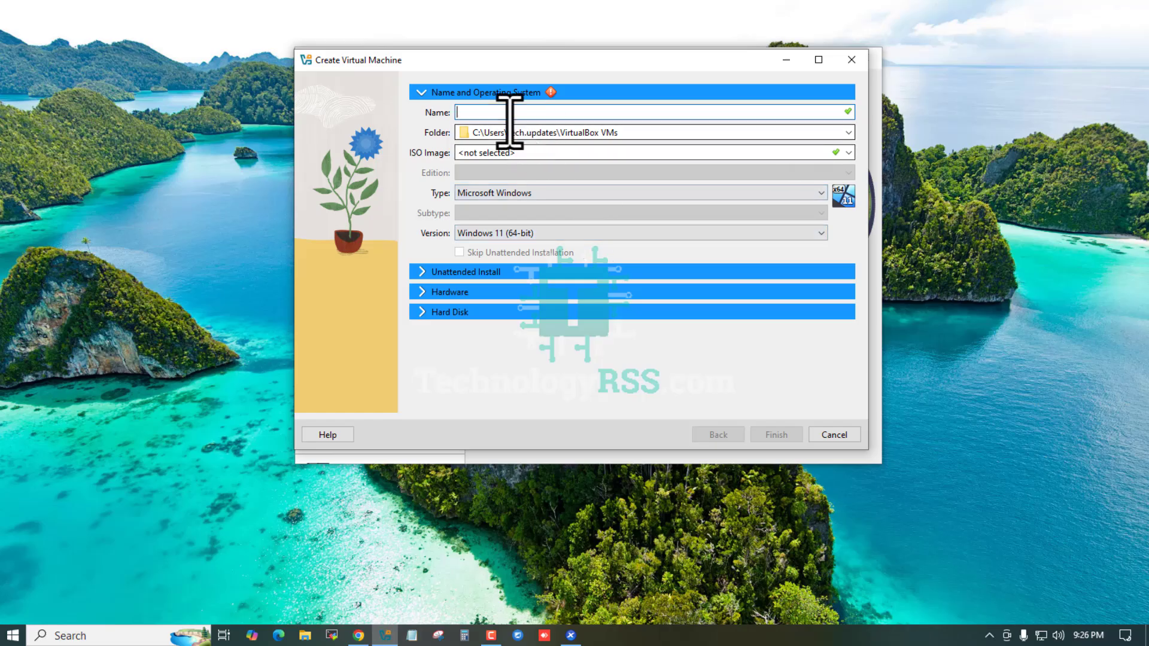
type("ubnd25")
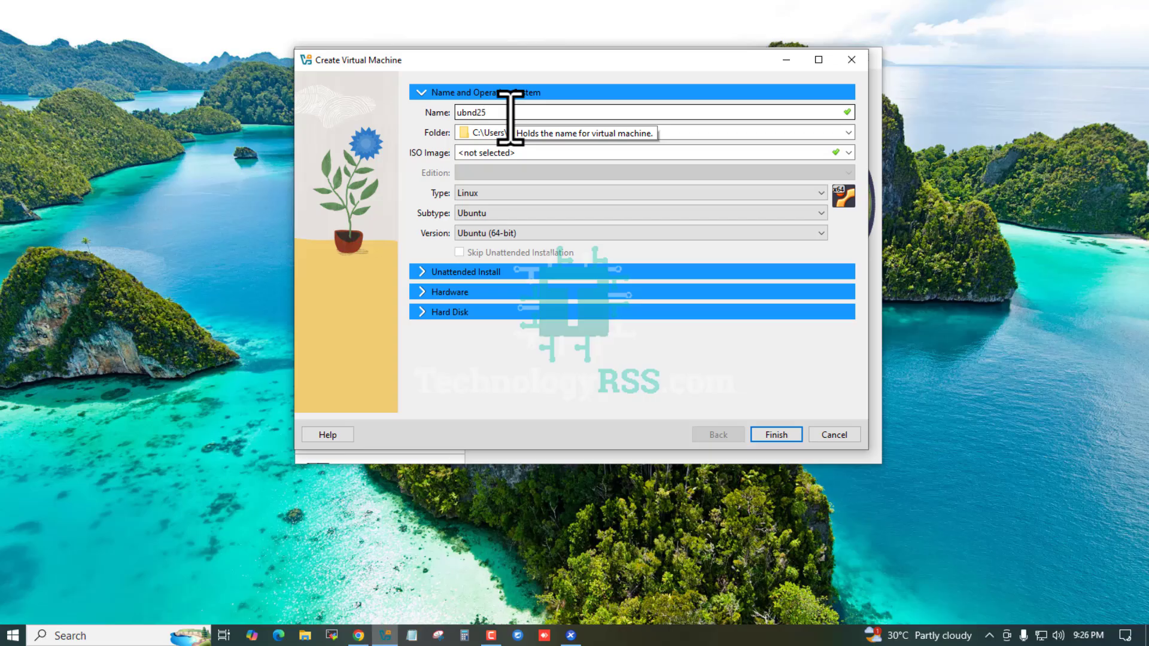
left_click(849, 132)
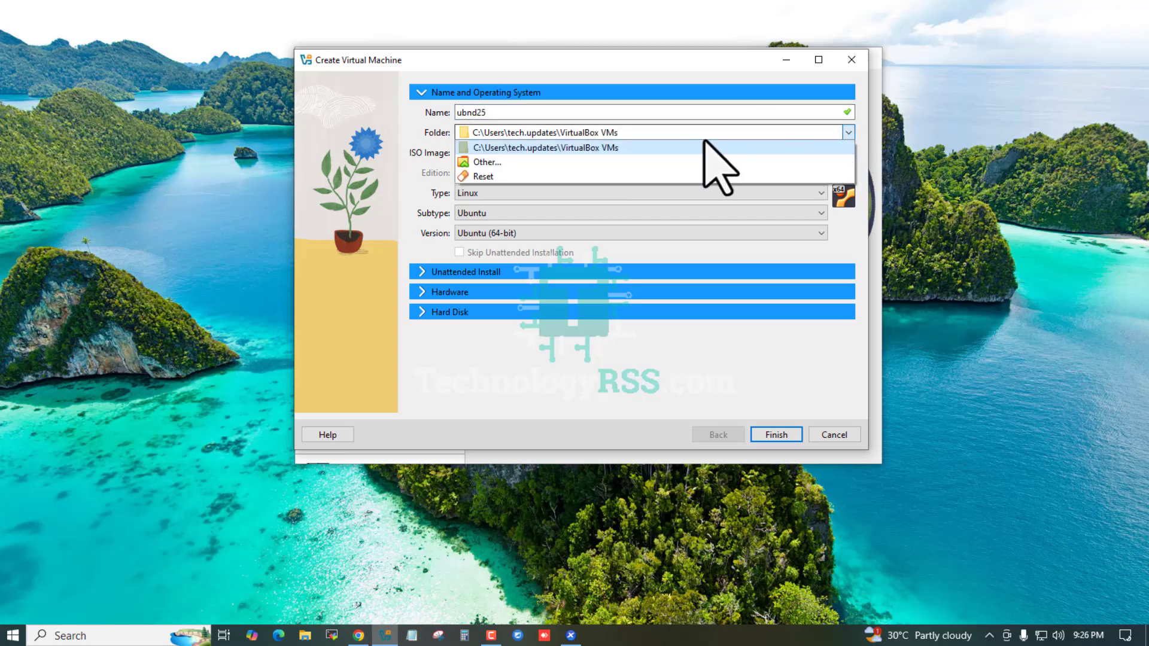
left_click(515, 161)
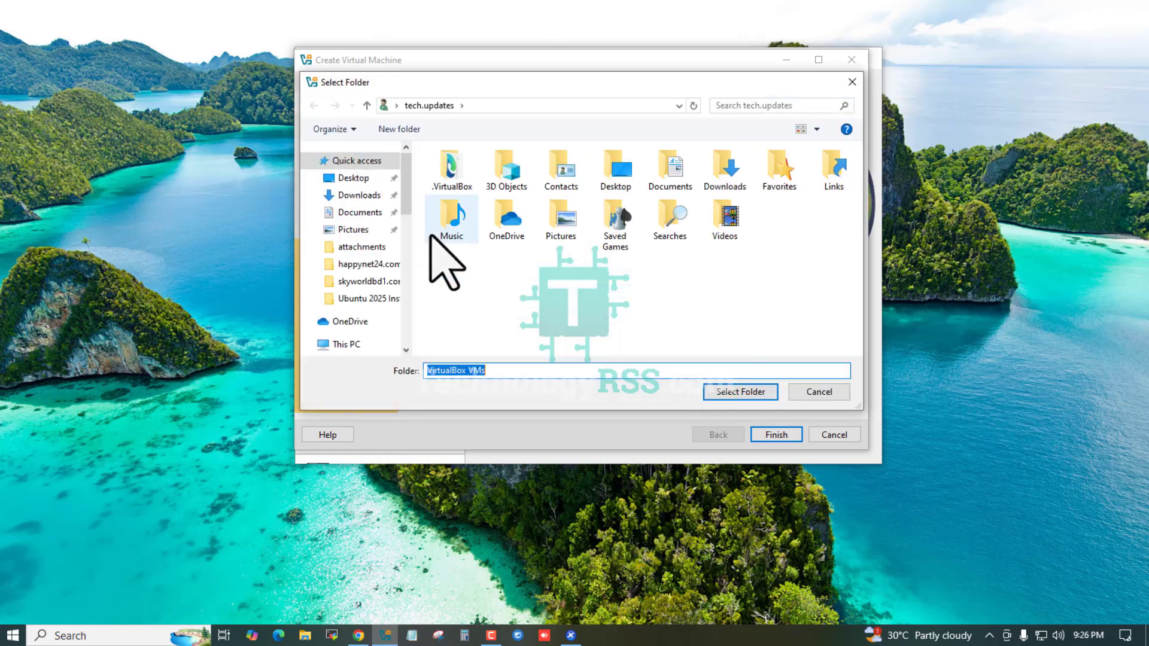
left_click_drag(406, 190, 407, 267)
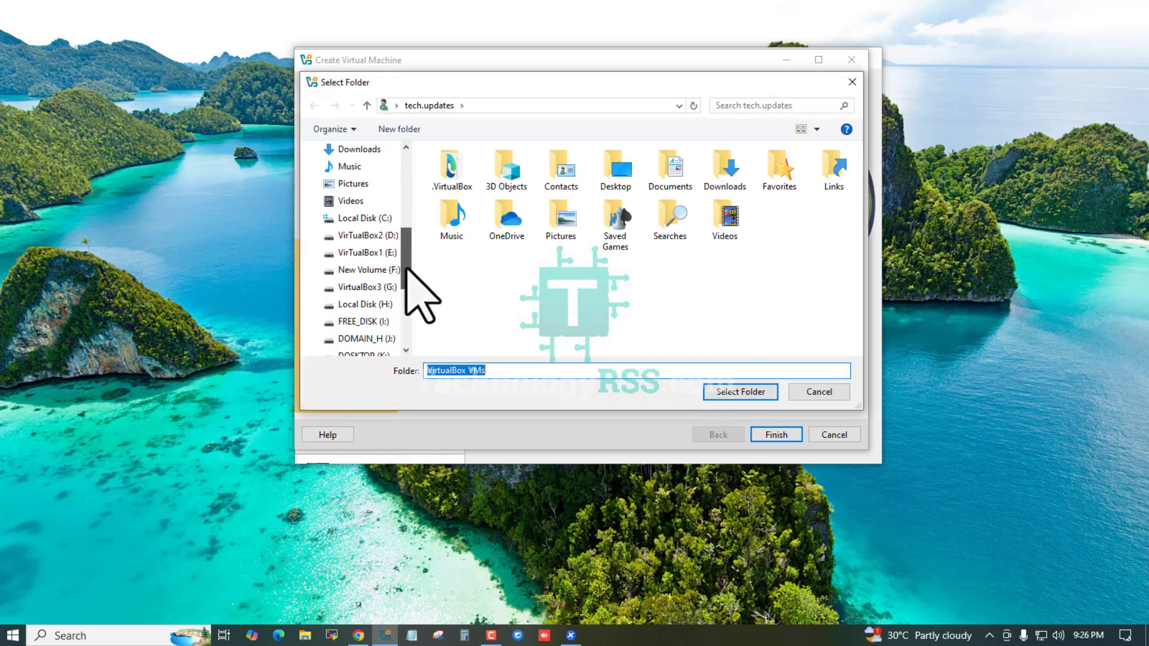
left_click(365, 236)
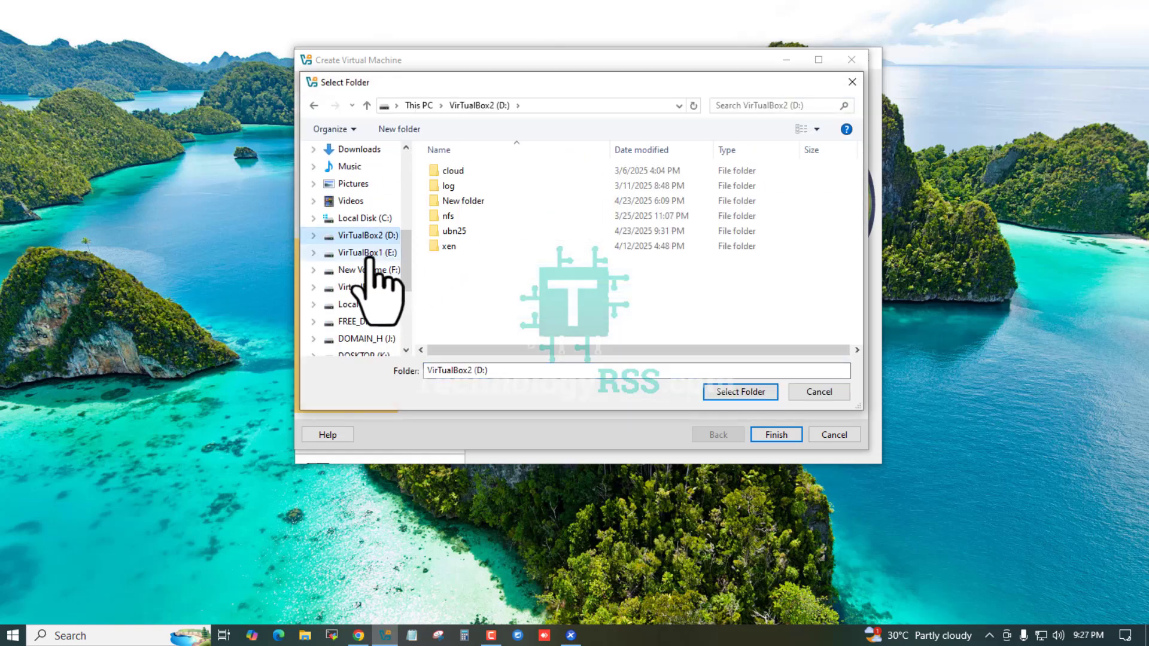
left_click(400, 130)
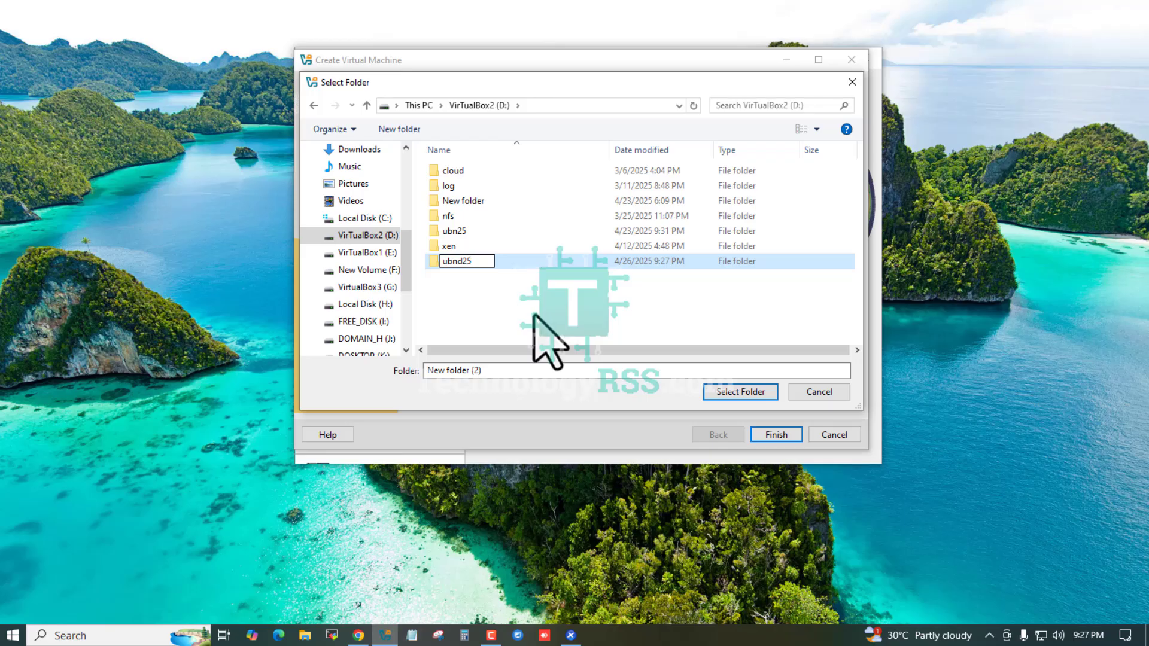
left_click(742, 395)
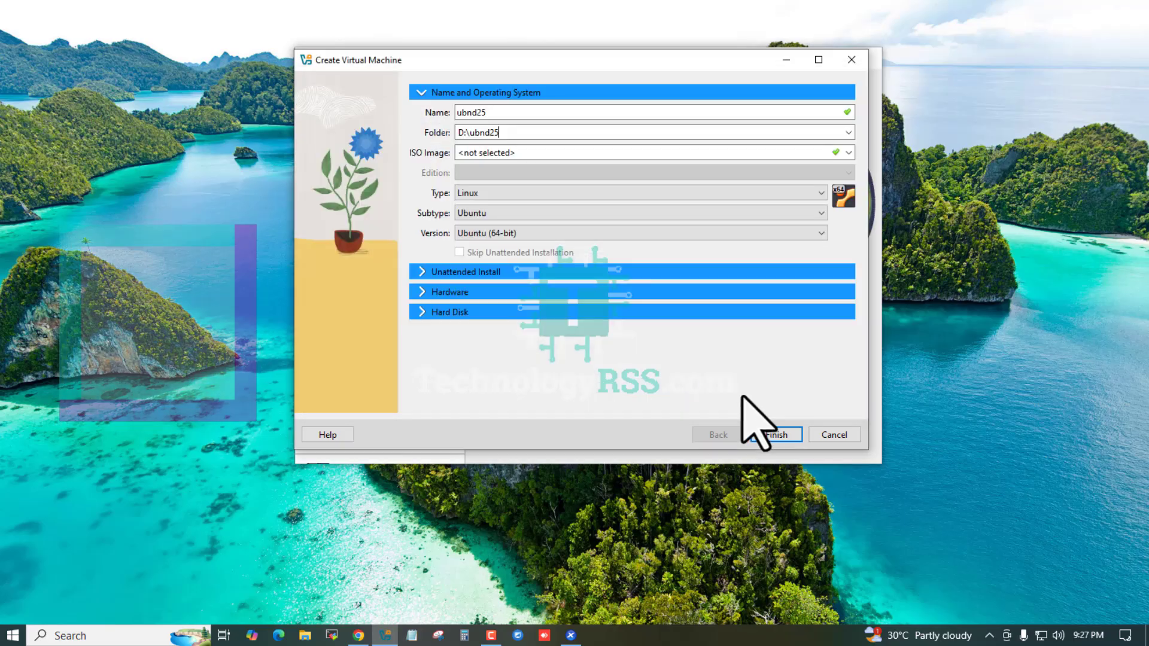
- Choose ubuntu-25.04-desktop-amd64.iso from Downloads as the ISO image and enable skipping the unattended installation
left_click(849, 153)
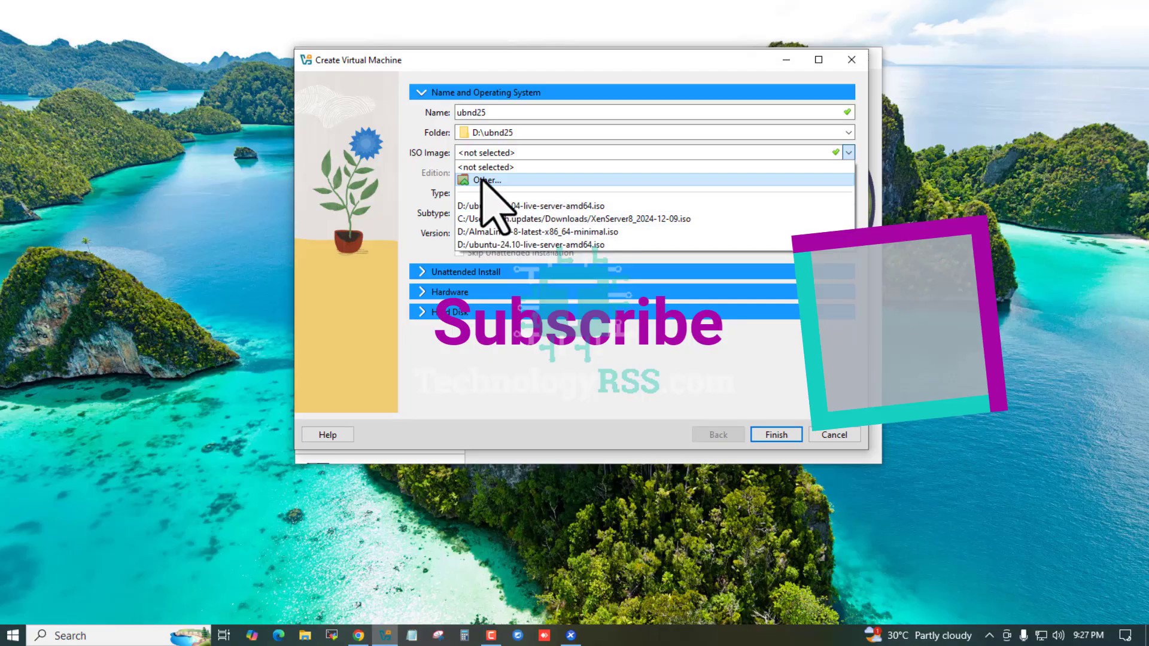
left_click(481, 179)
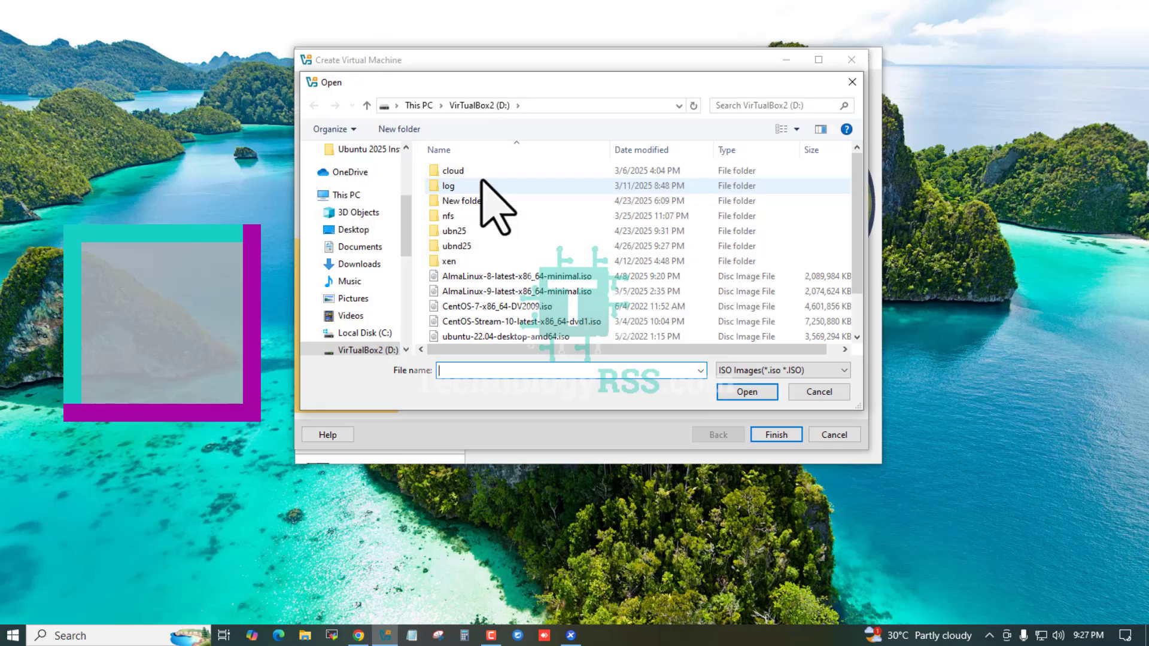
left_click(357, 269)
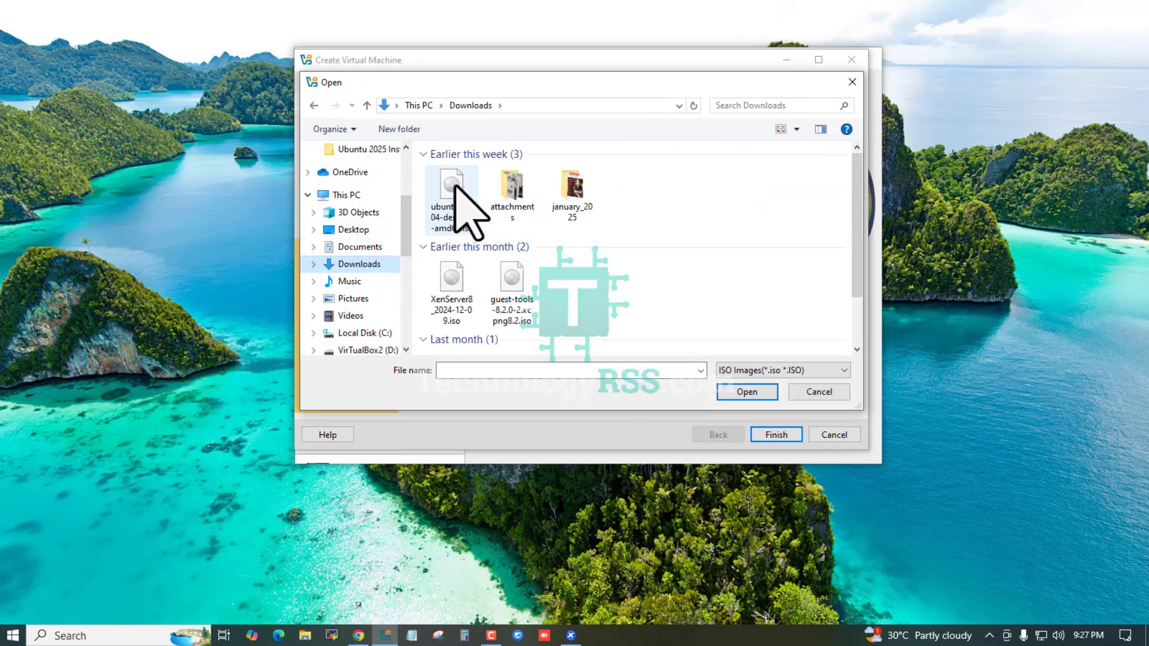
left_click(452, 199)
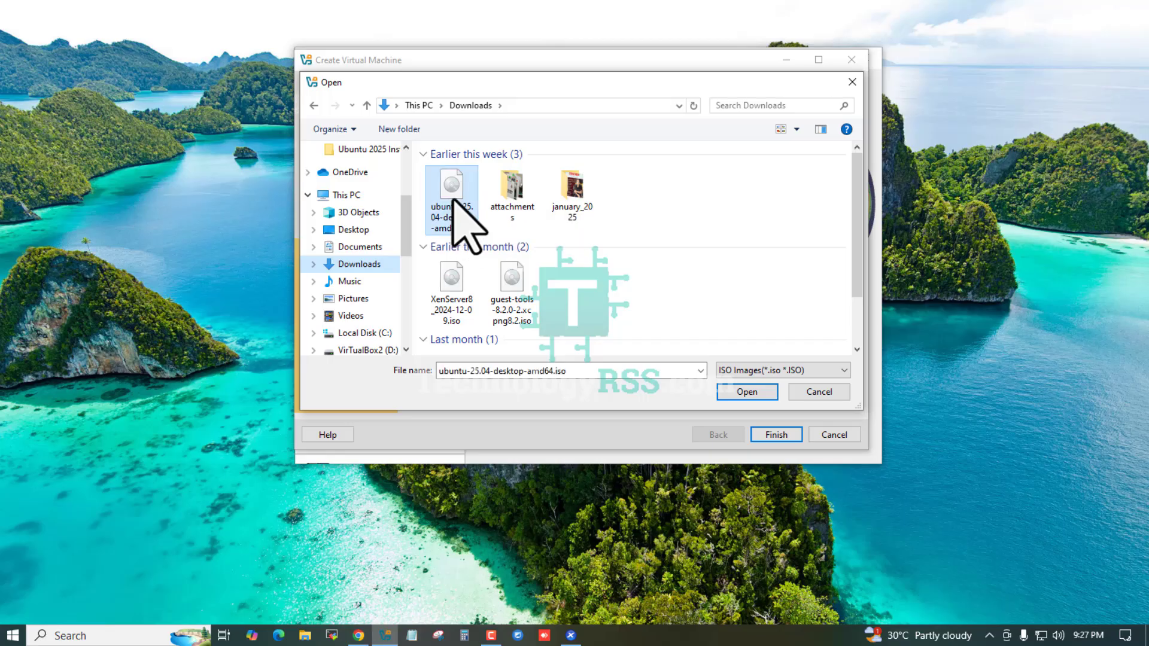
left_click(748, 392)
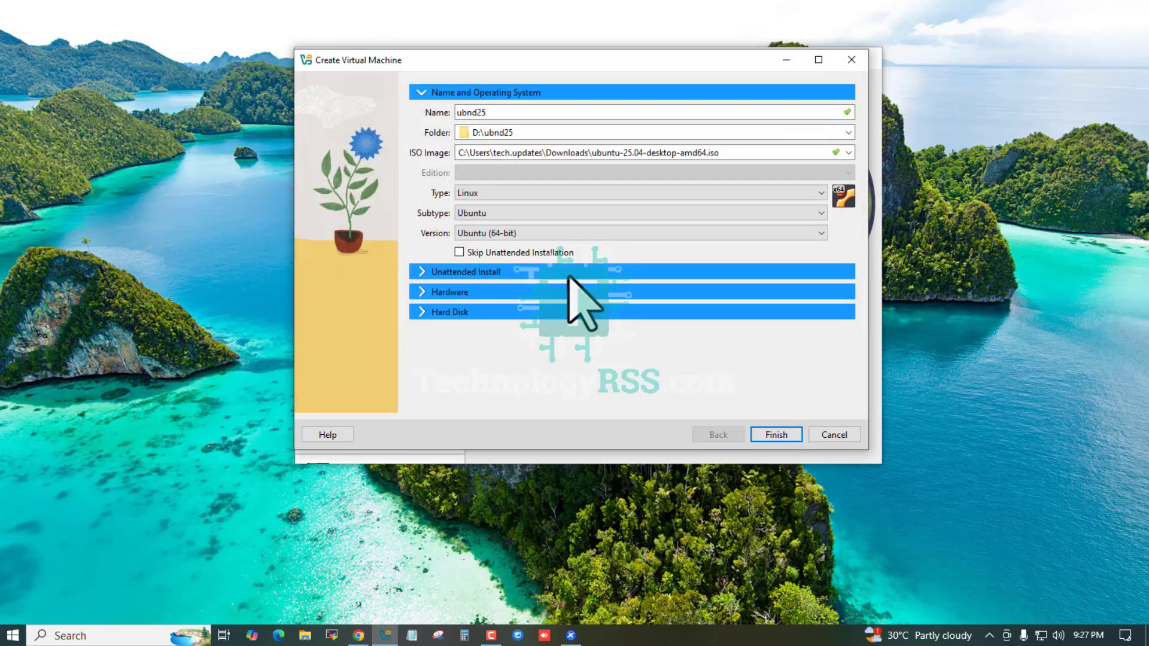
left_click(478, 254)
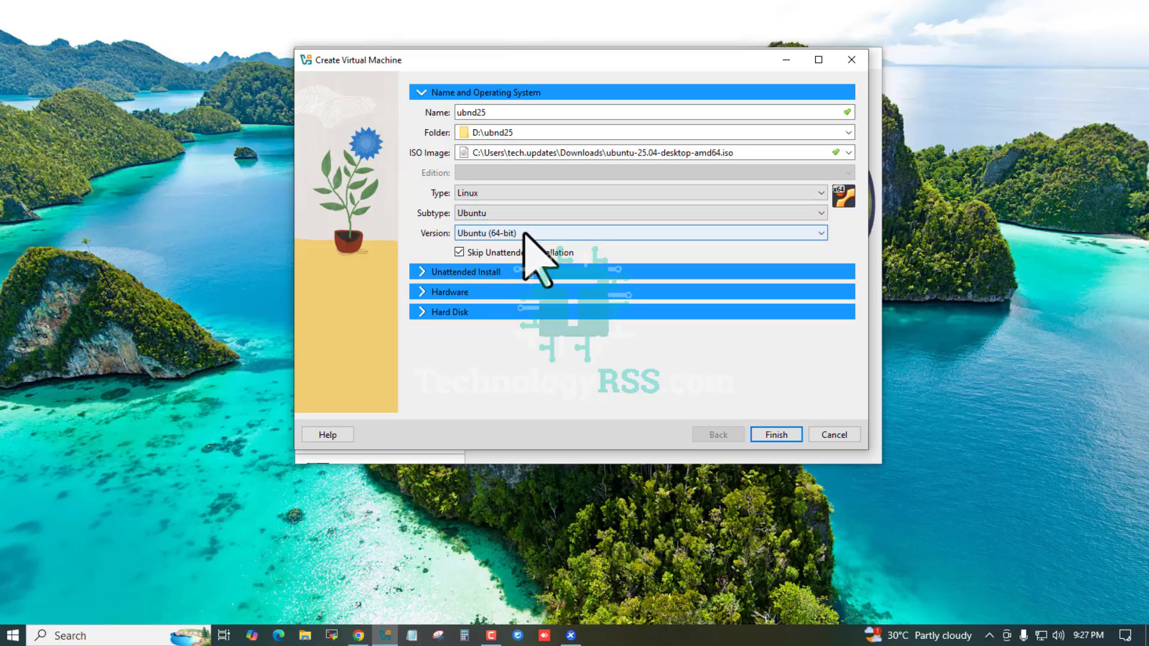
- Review the unattended install, hardware and hard disk settings, and create the machine with the default 25 GB VDI disk
left_click(477, 271)
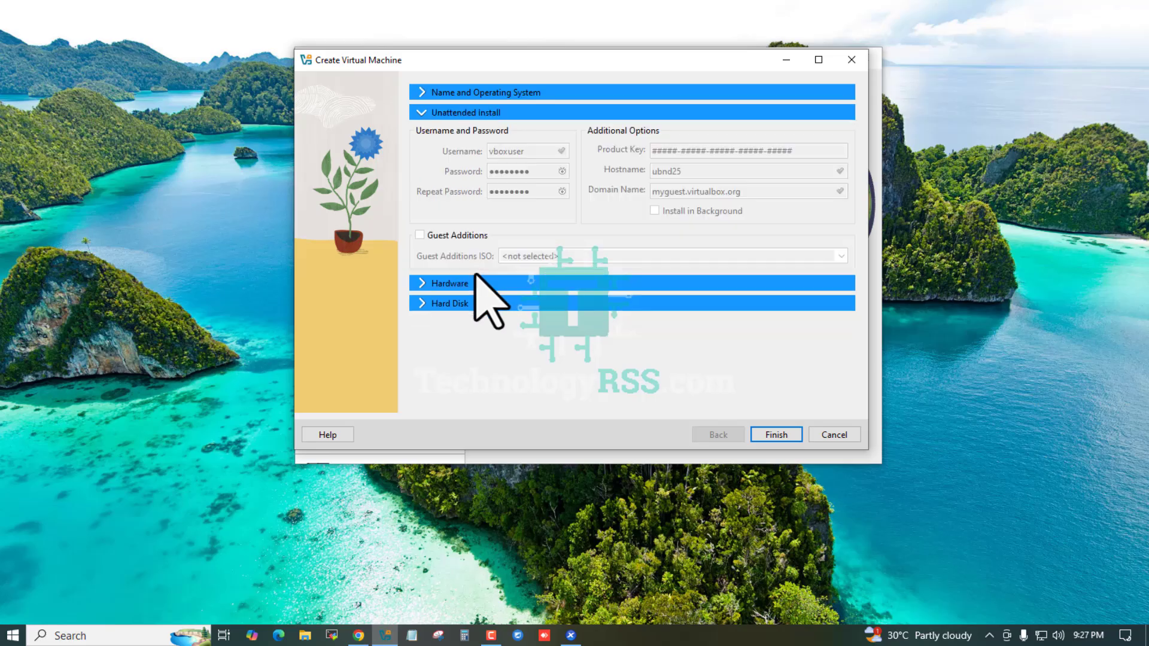
left_click(480, 283)
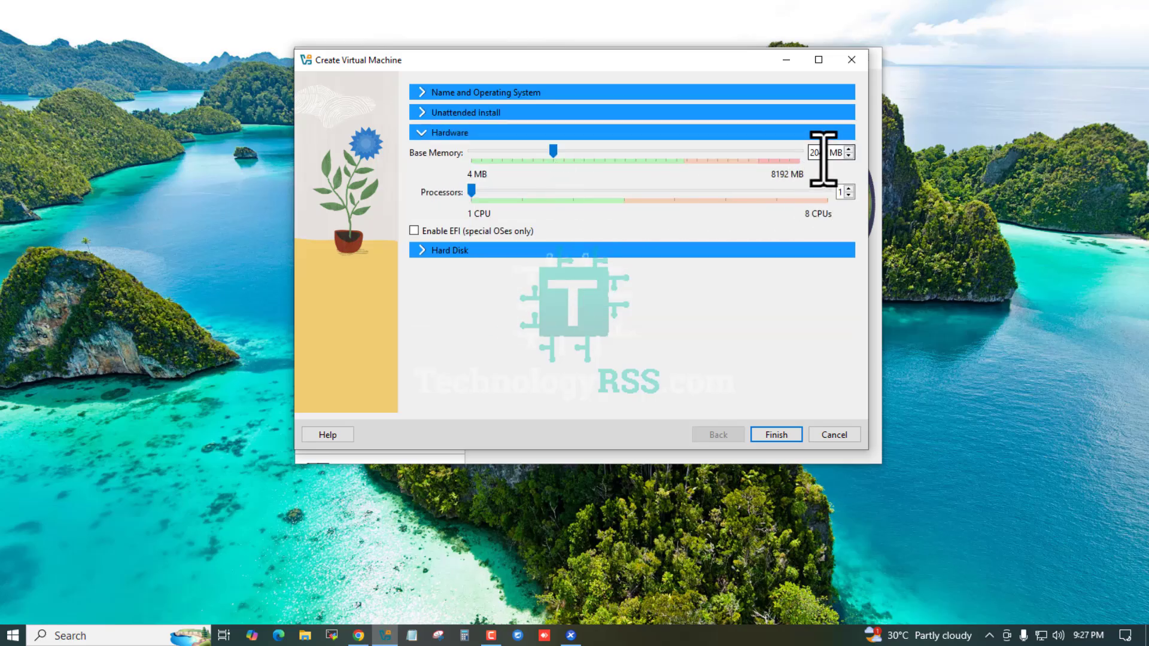
left_click(505, 250)
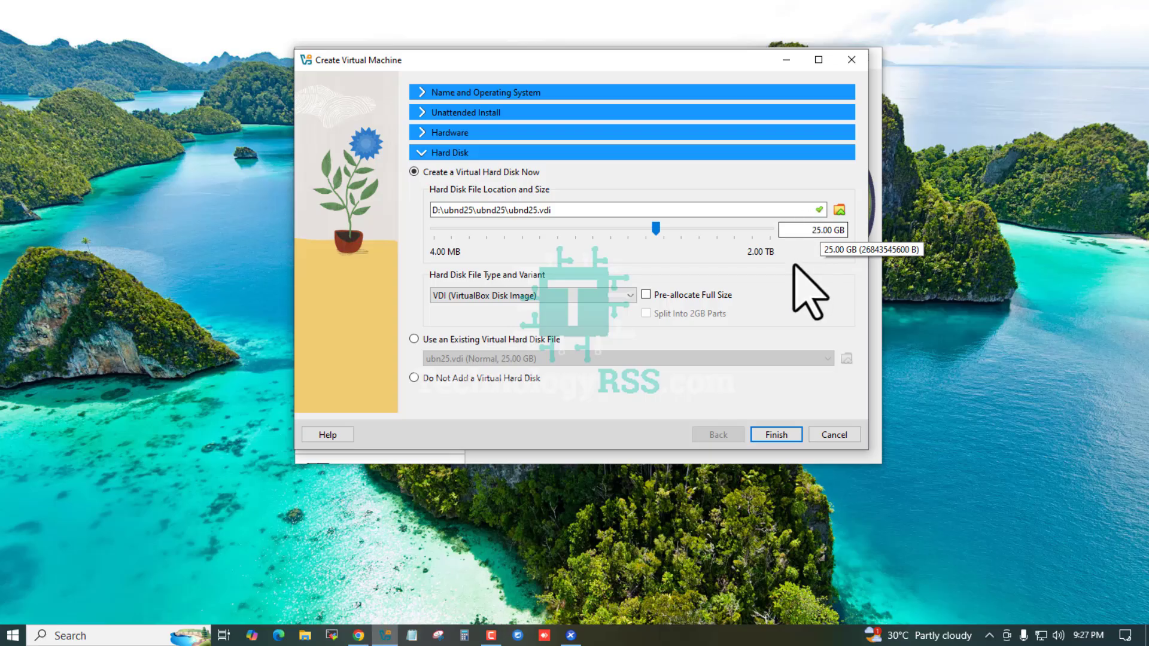
left_click(776, 435)
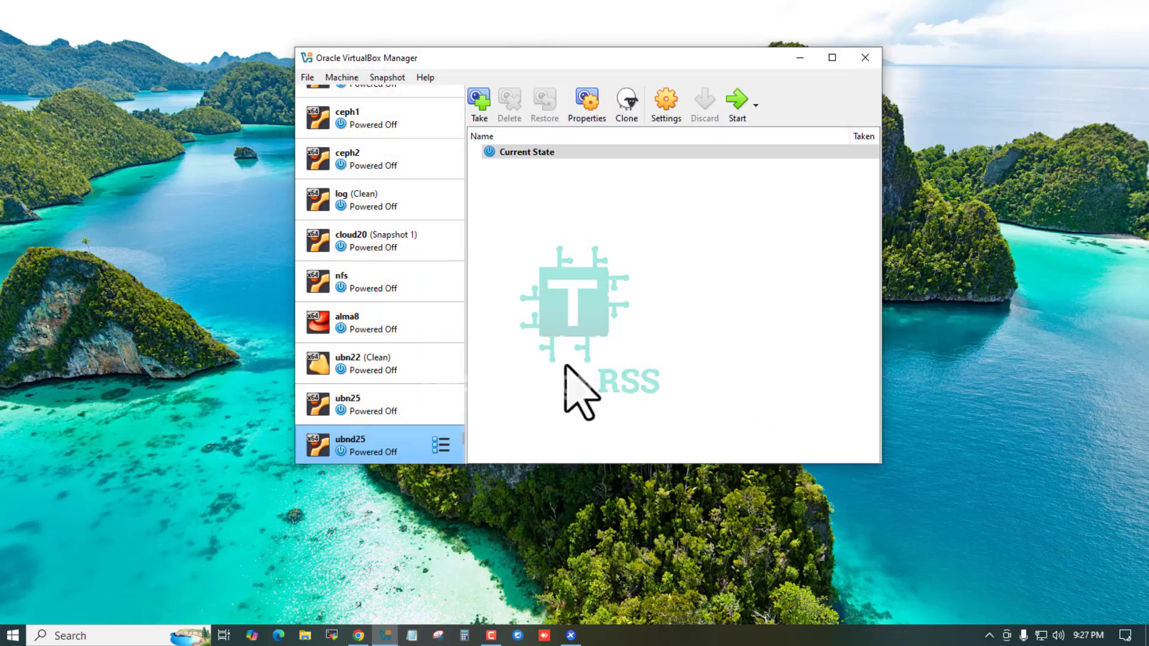
- Attach network adapter 1 of the ubnd25 machine to Bridged Adapter and save the settings
left_click(670, 111)
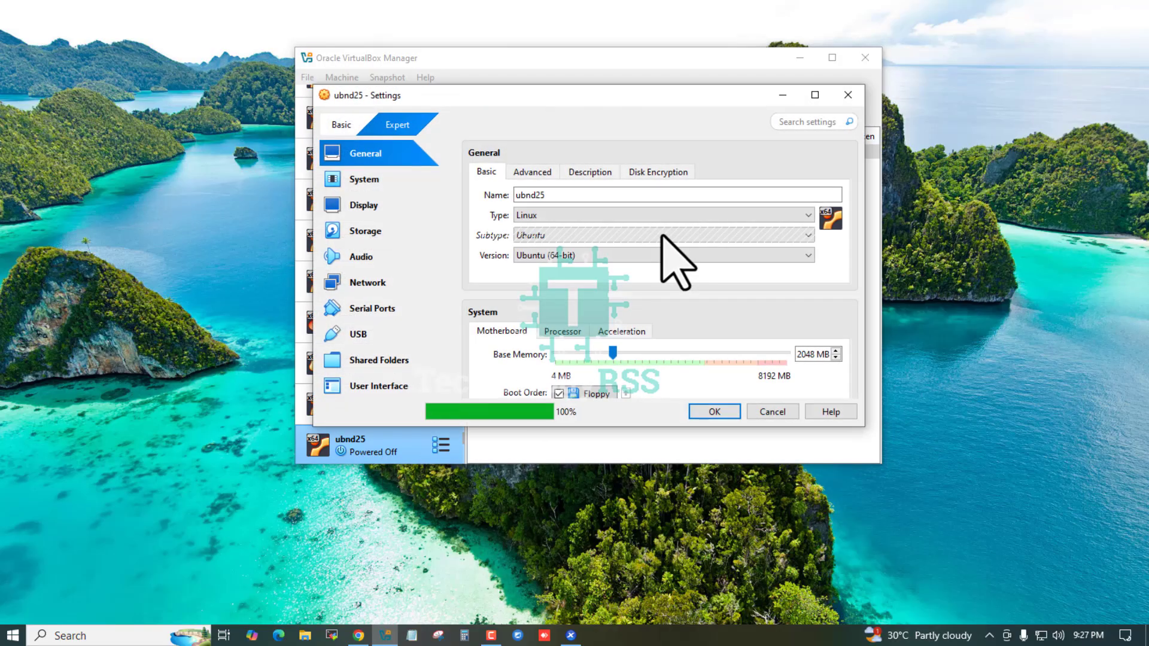
left_click(380, 286)
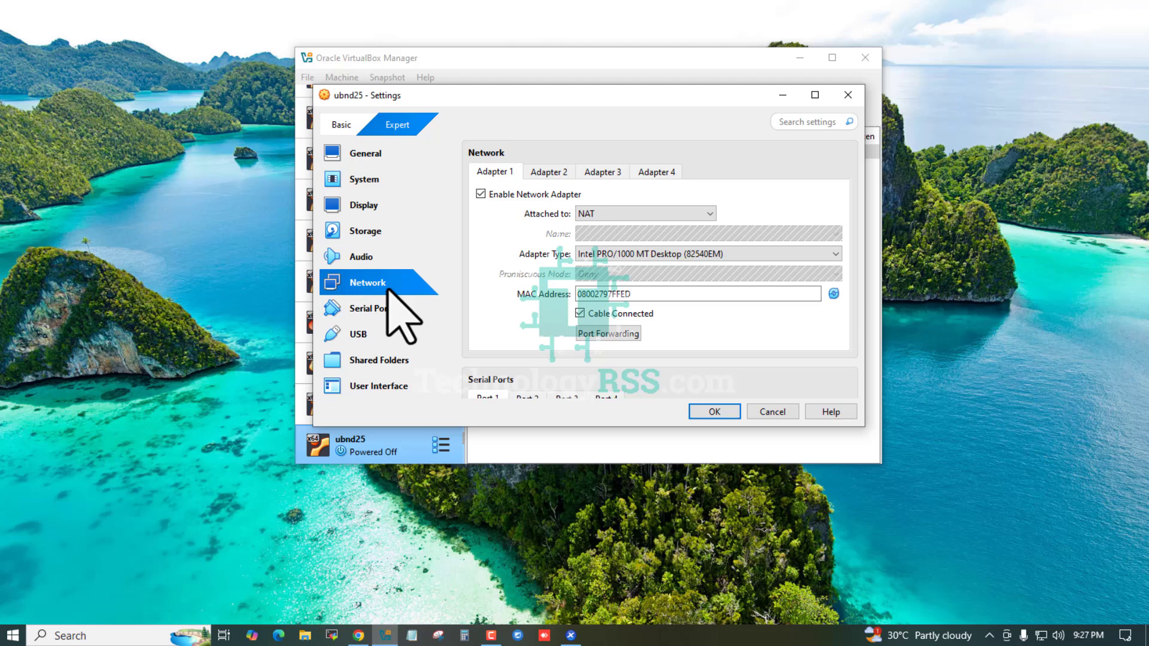
left_click(609, 214)
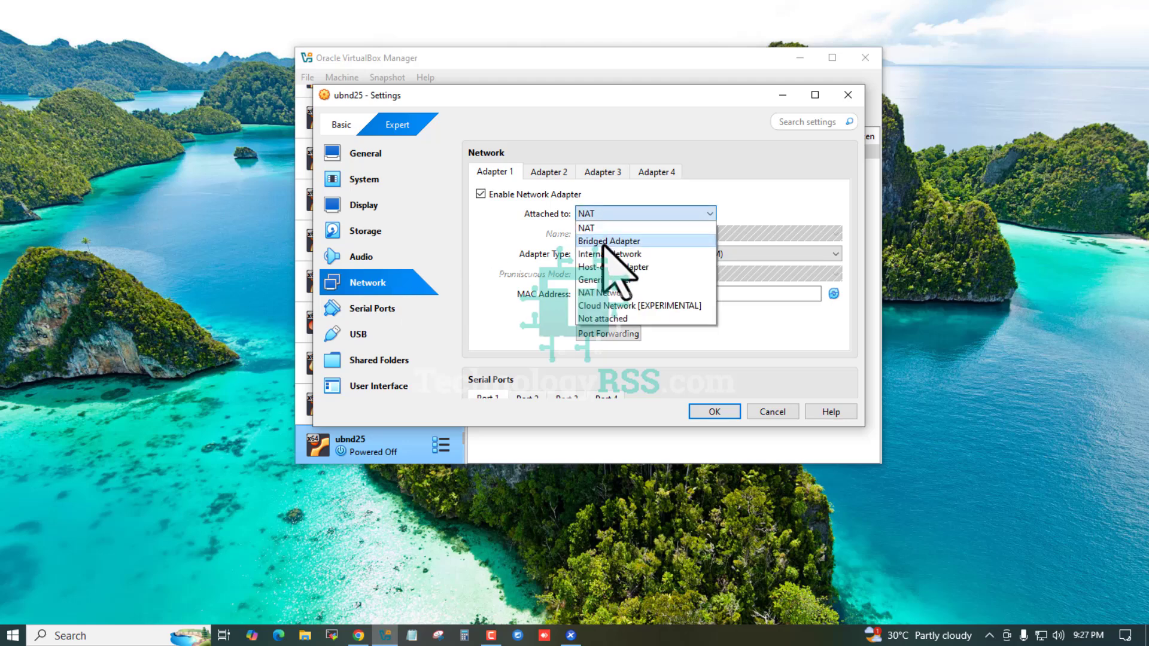
left_click(604, 242)
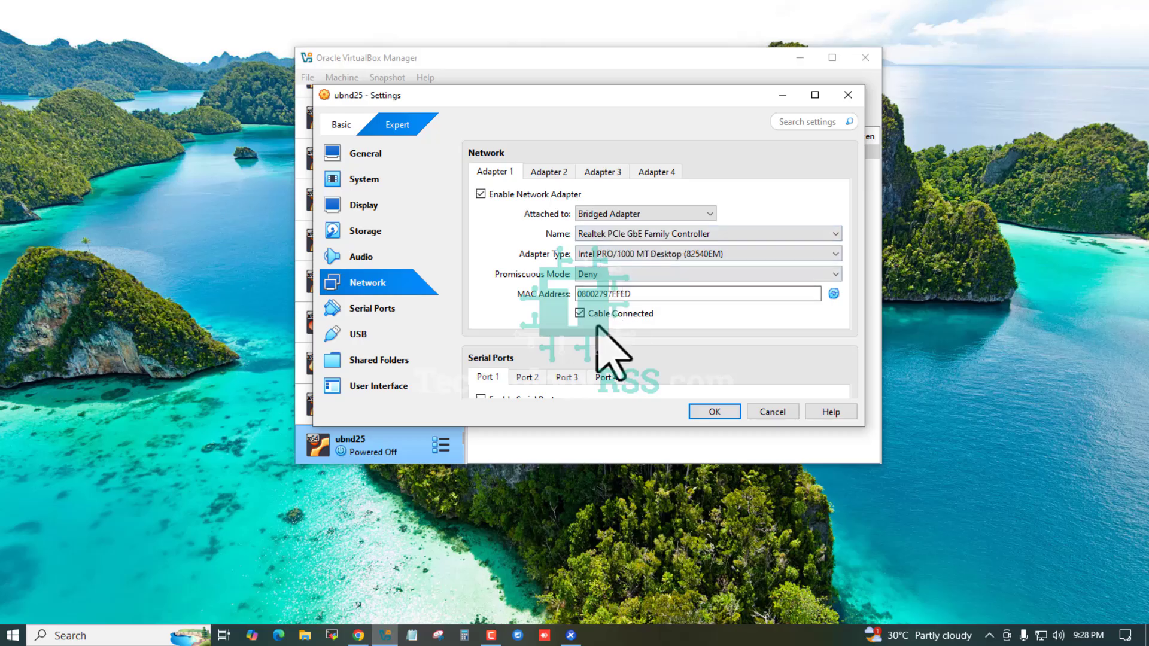
left_click(715, 413)
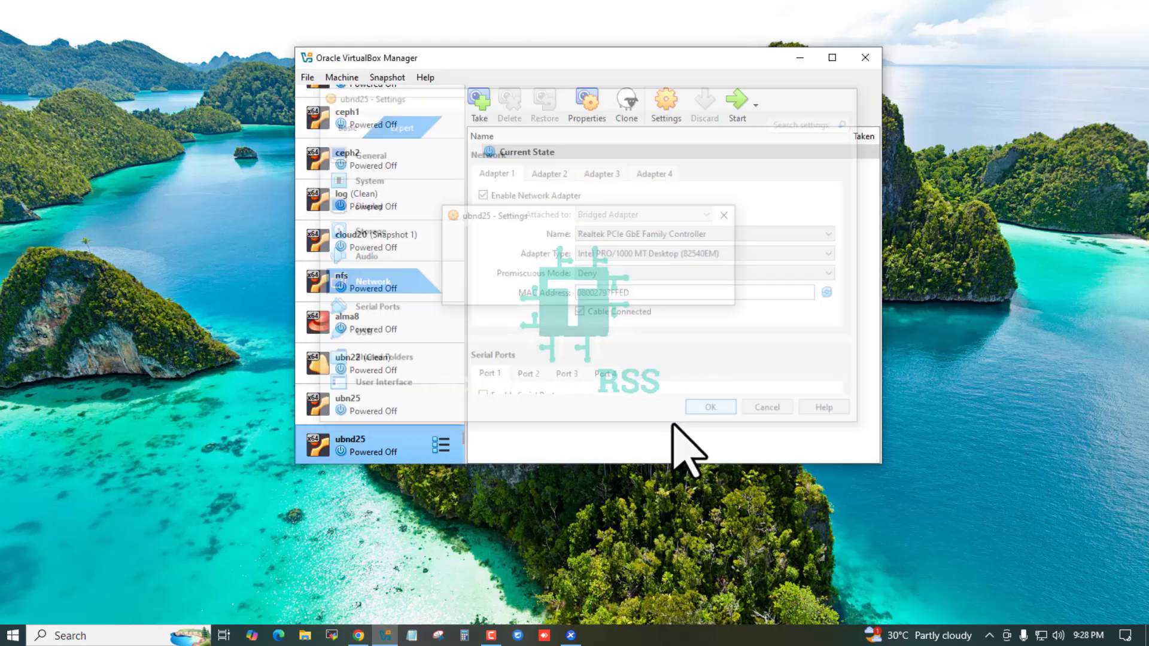
- Start the ubnd25 machine, clear its window of notifications and boot the Try or Install Ubuntu entry
left_click(737, 99)
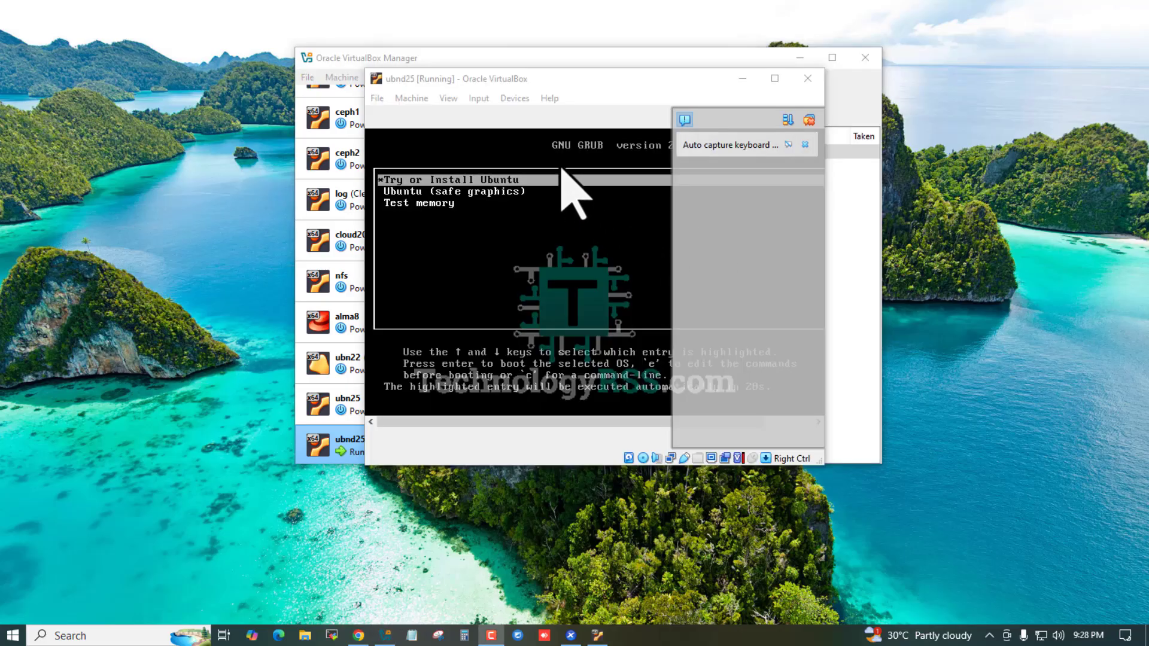
left_click_drag(582, 88, 548, 120)
left_click(799, 57)
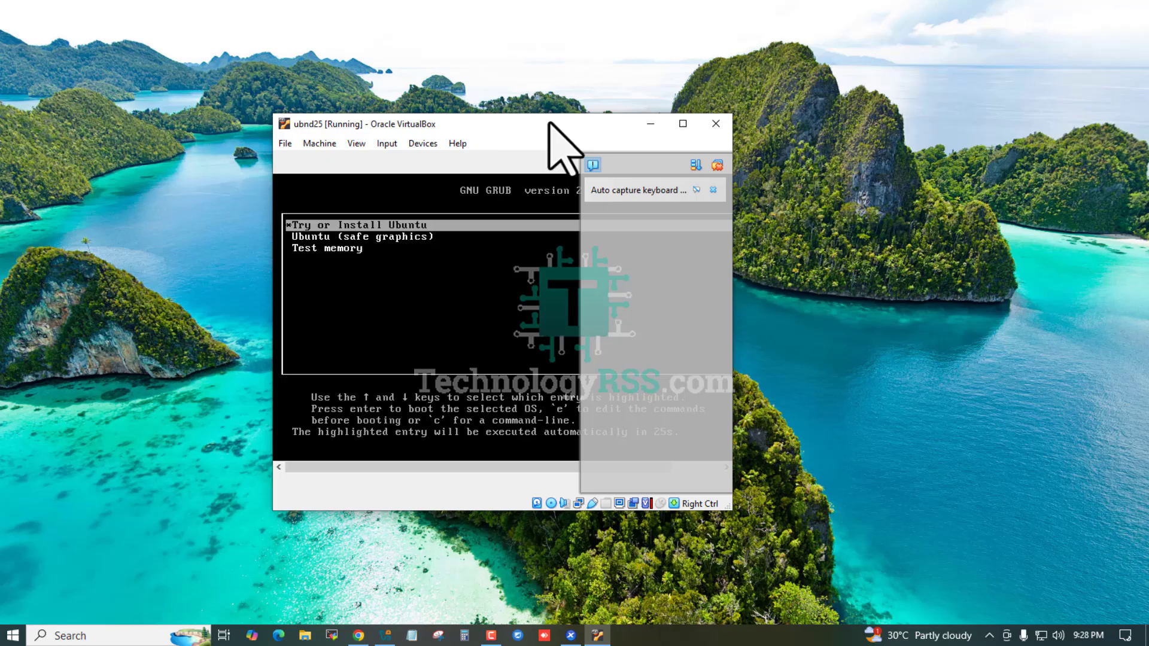
left_click(717, 167)
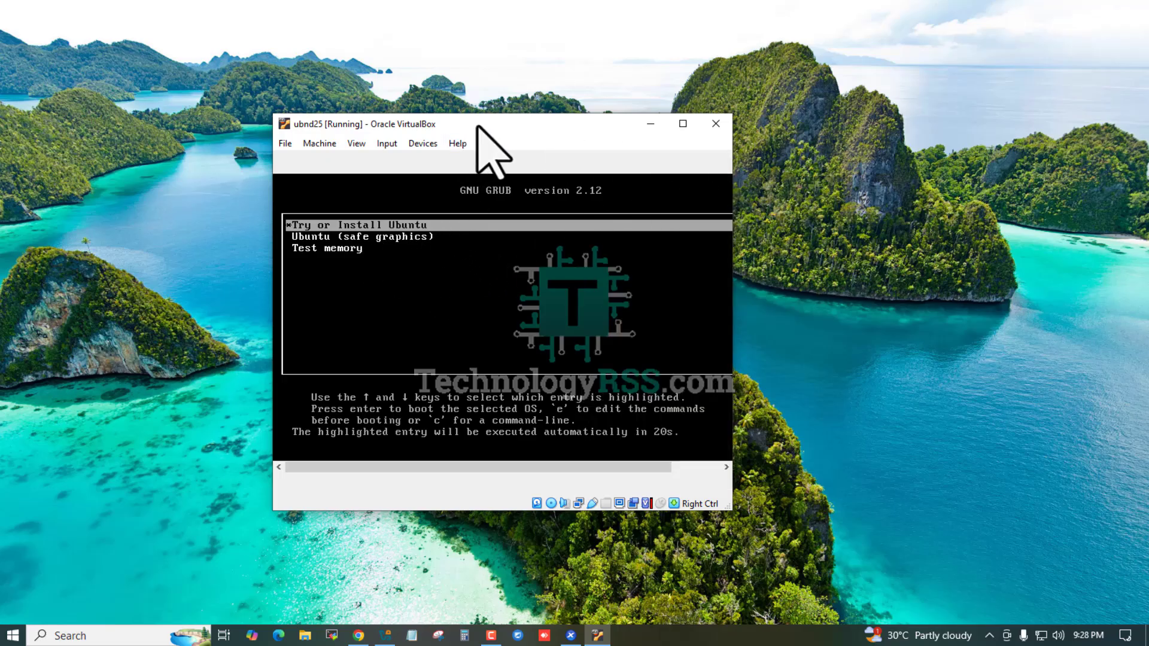
key("Return")
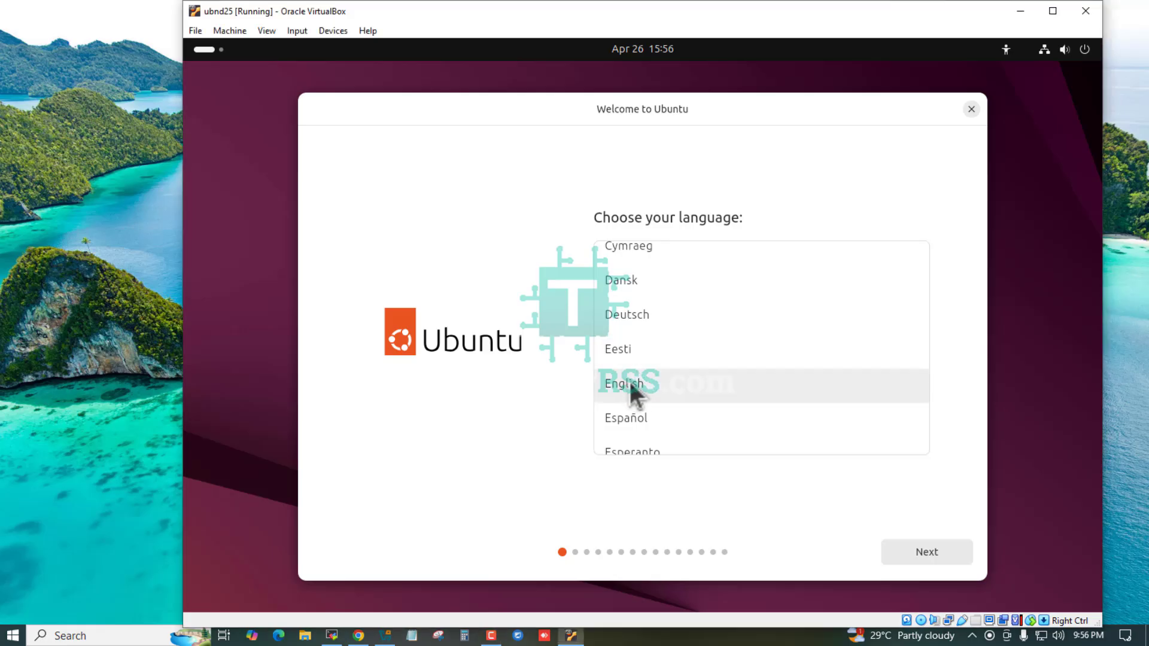
- Set the installer language to English and the keyboard layout to English (US), leaving the accessibility options at their defaults
left_click(936, 552)
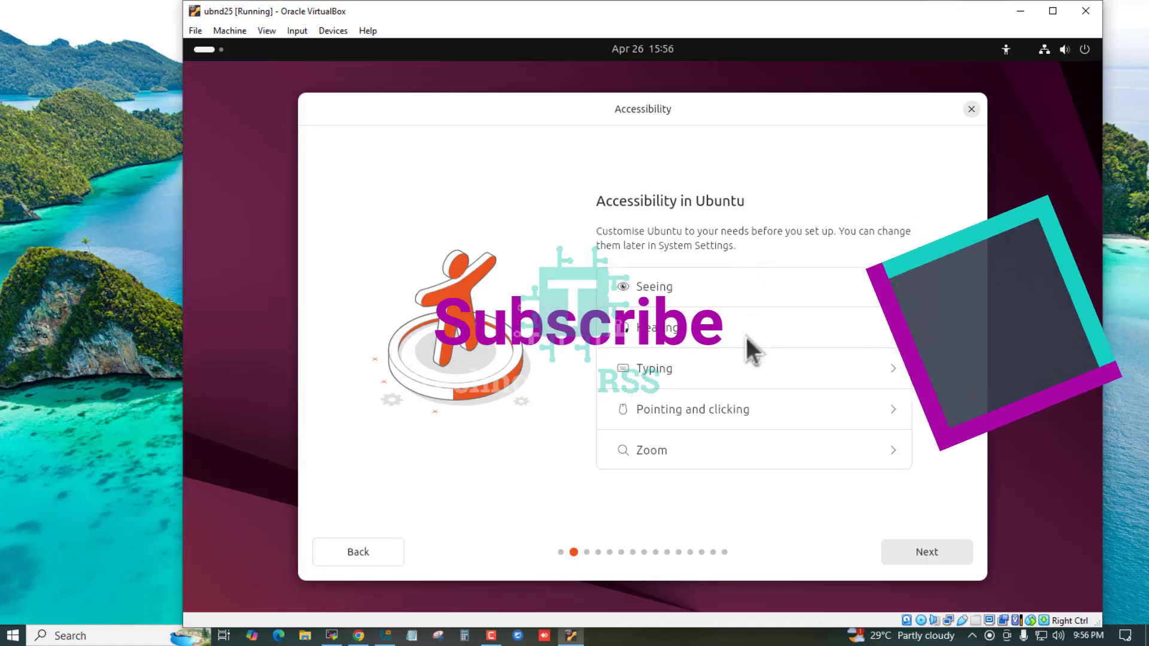
left_click(932, 547)
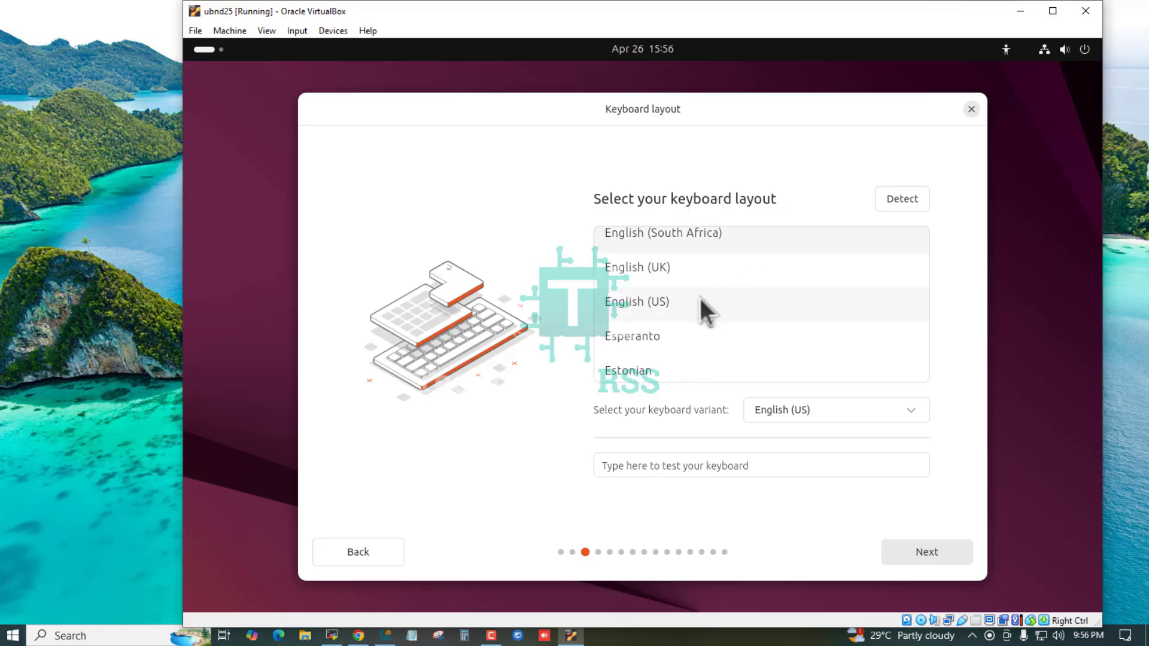
left_click(636, 302)
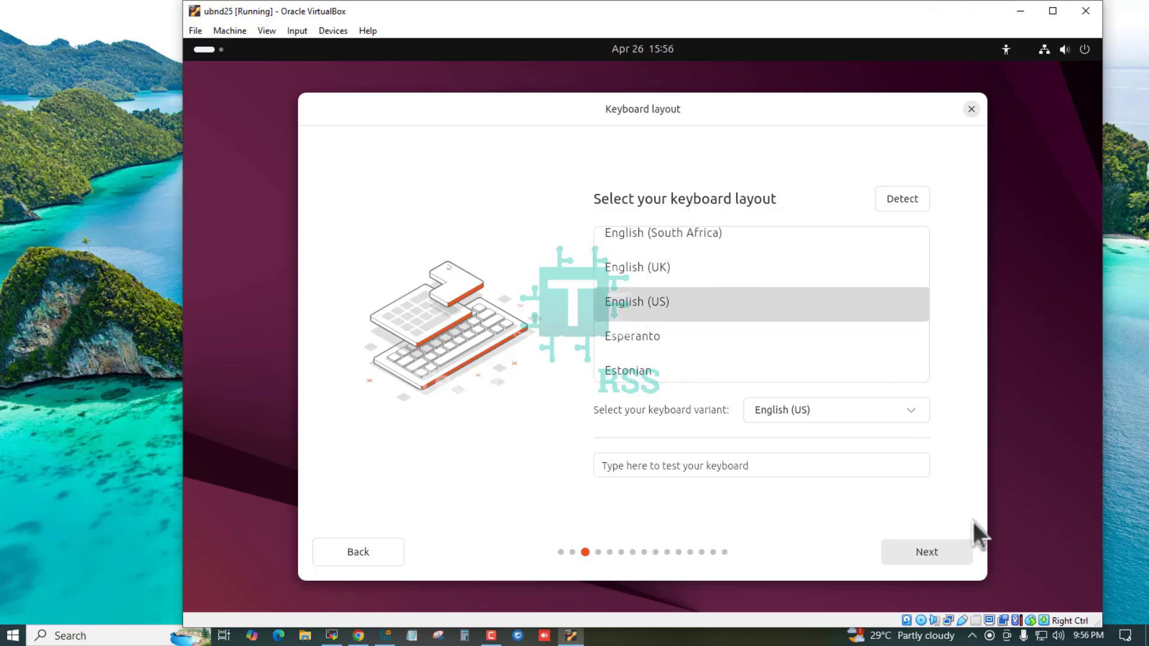
left_click(937, 550)
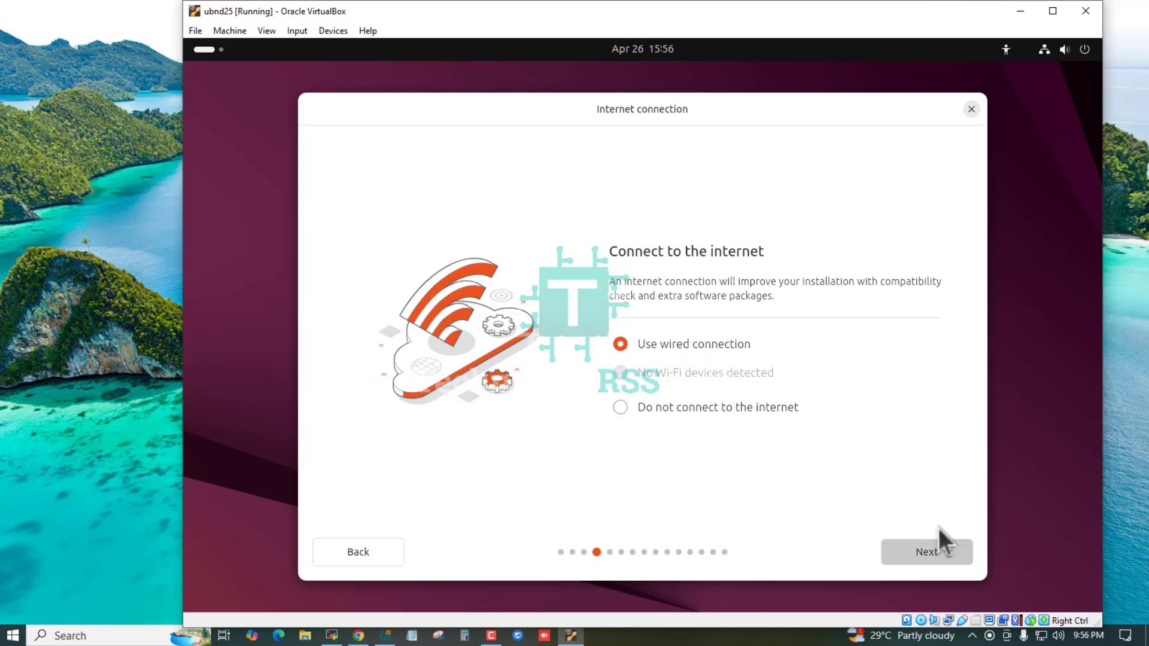
- Continue the Ubuntu setup with the wired connection, Install Ubuntu, interactive installation and no proprietary software
left_click(938, 552)
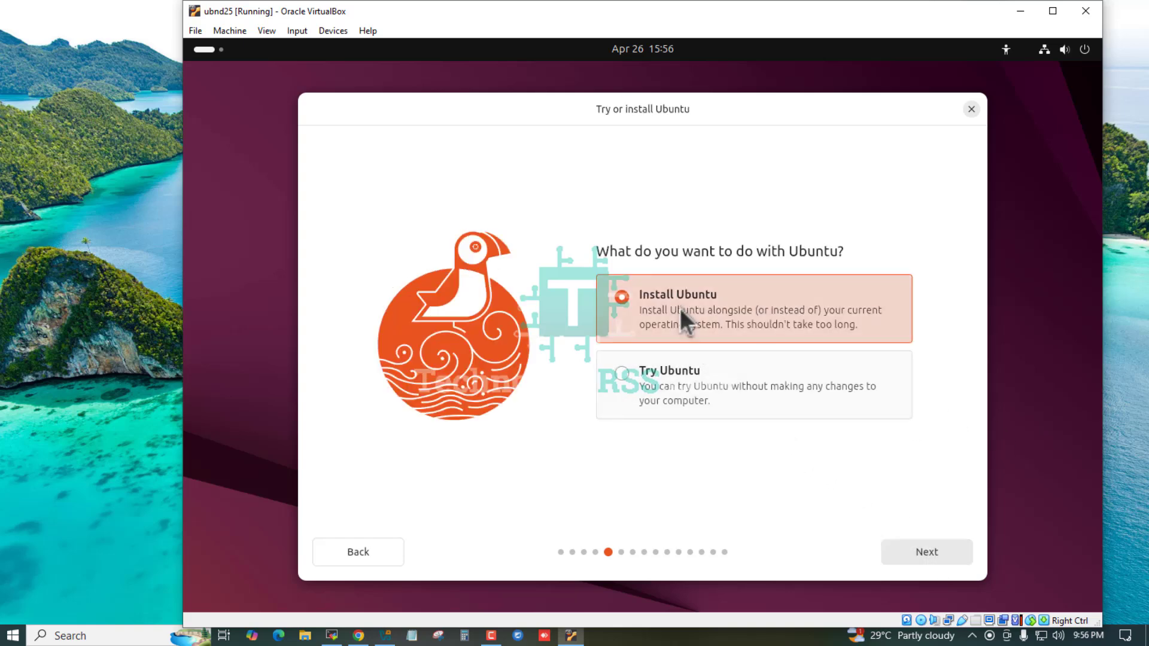
left_click(935, 554)
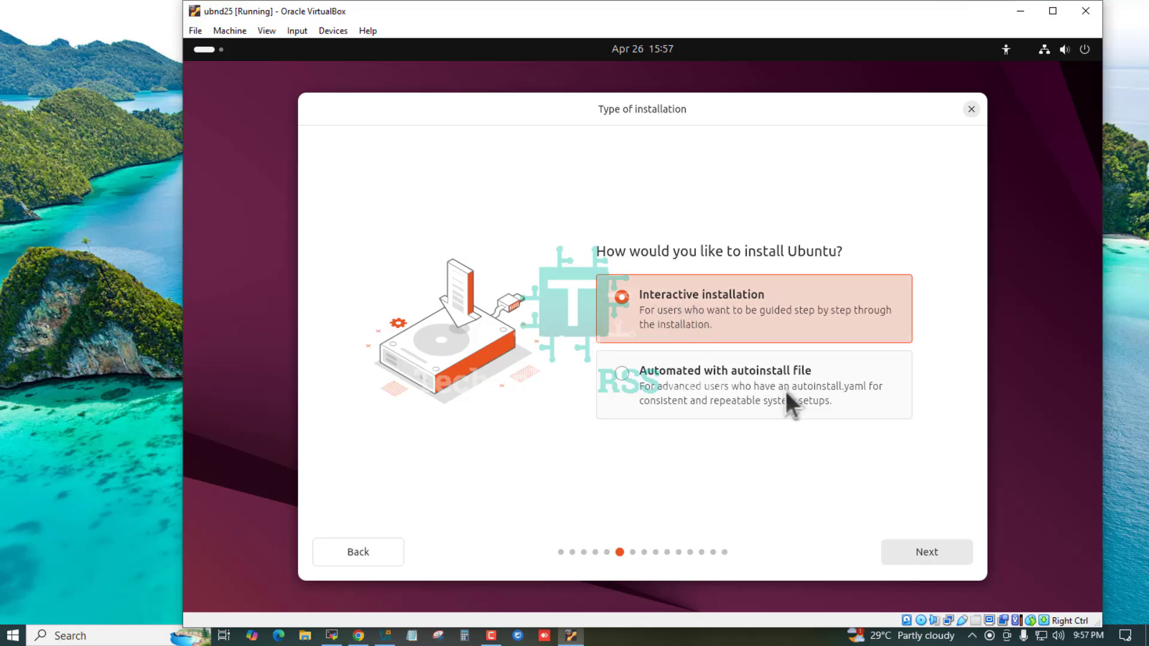
left_click(928, 551)
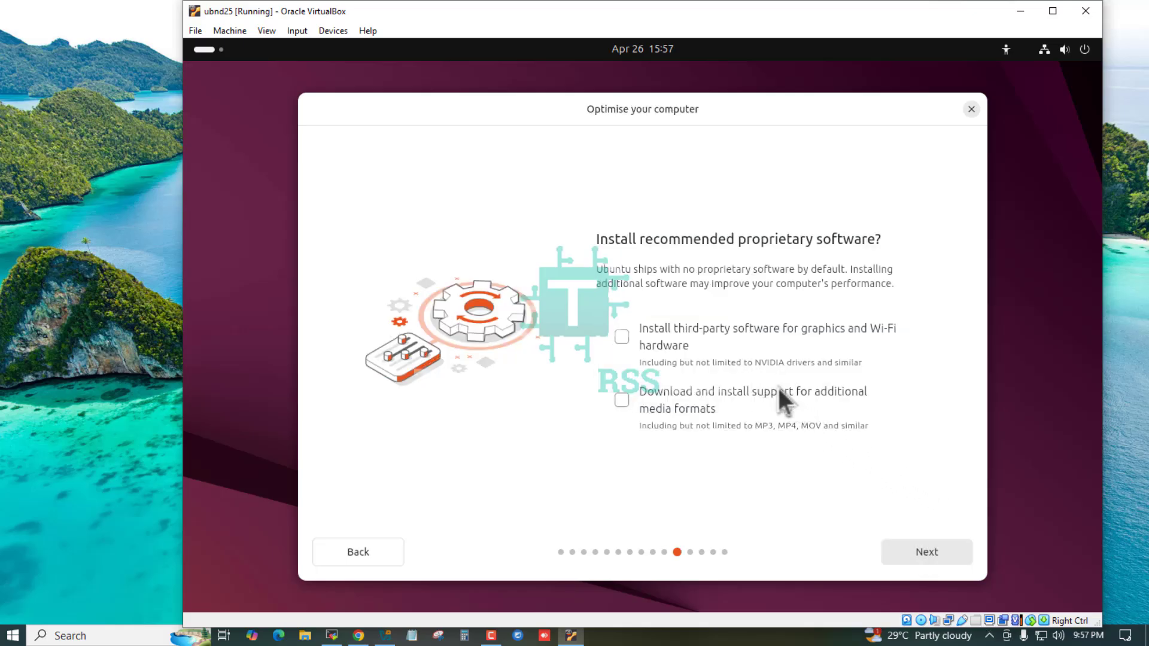
left_click(933, 552)
- Review the System settings of the ubnd25 machine in VirtualBox Manager, including its base memory, and return to the Ubuntu installer
left_click(385, 635)
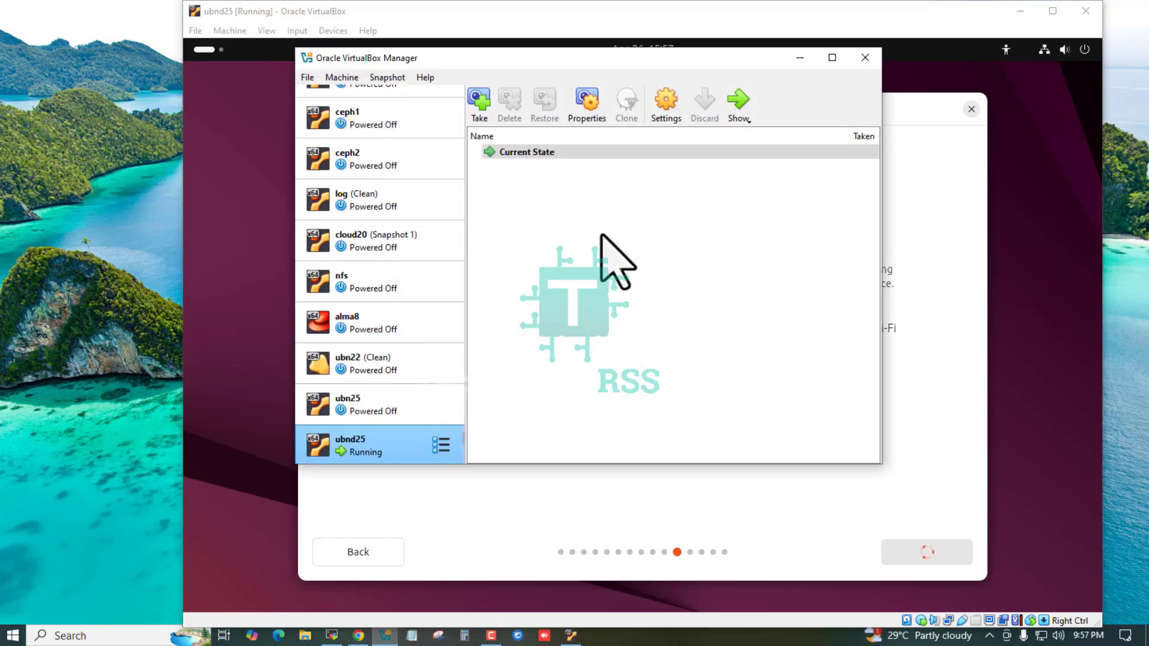
left_click(665, 103)
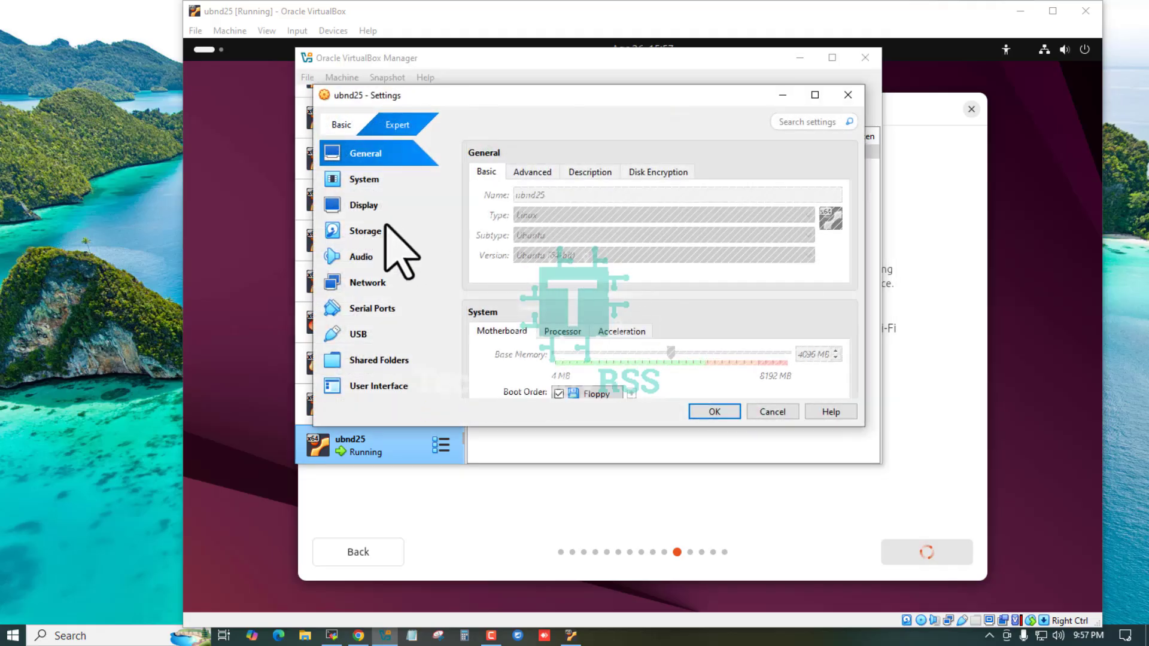
left_click(376, 286)
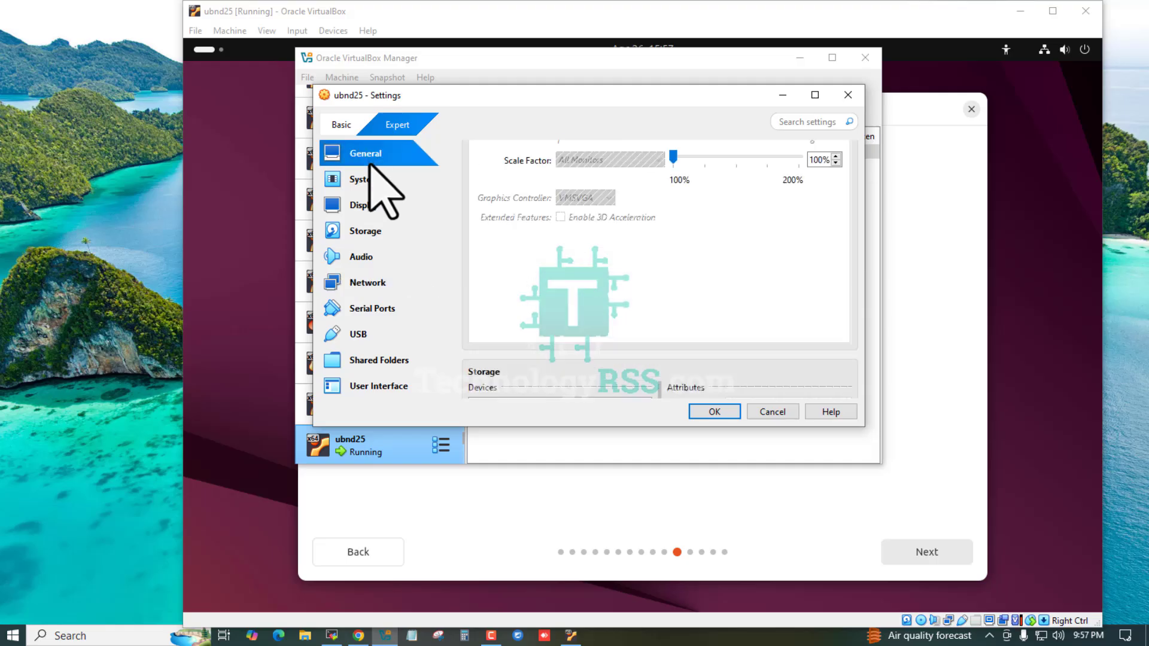
left_click(367, 181)
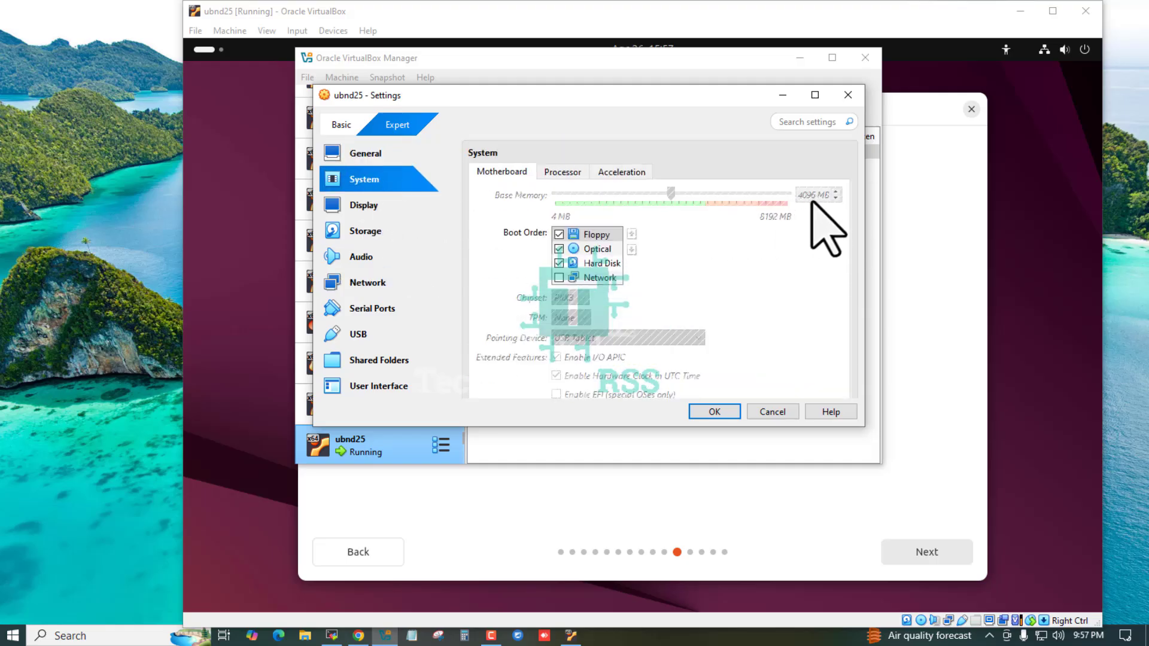
left_click_drag(711, 107, 658, 149)
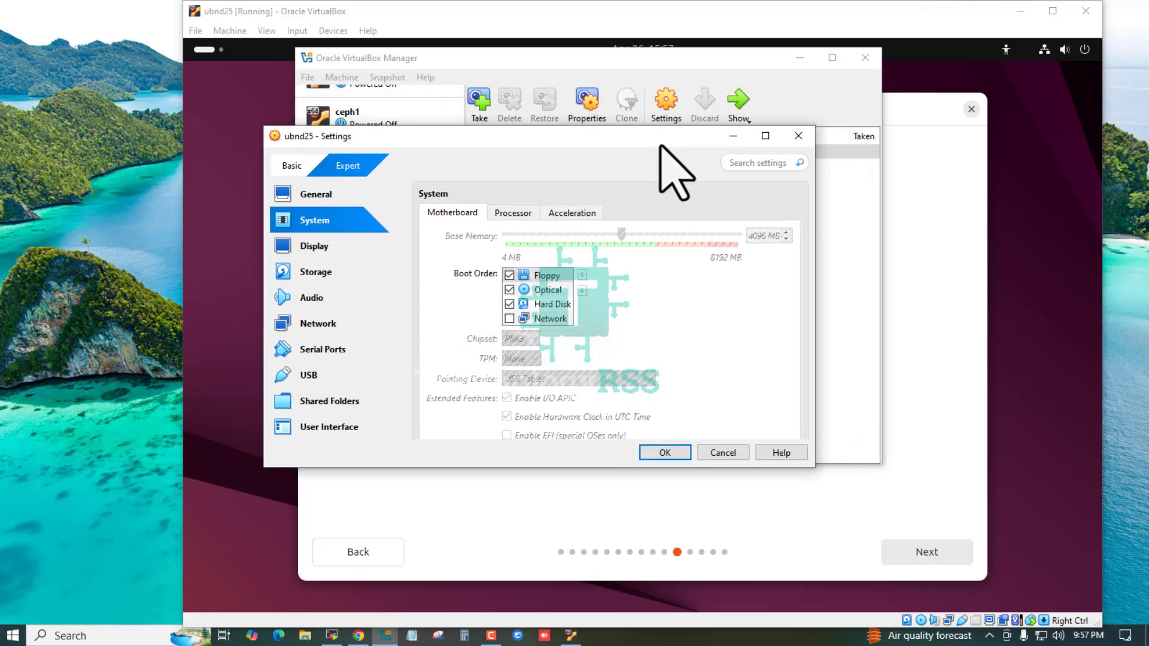
left_click(800, 136)
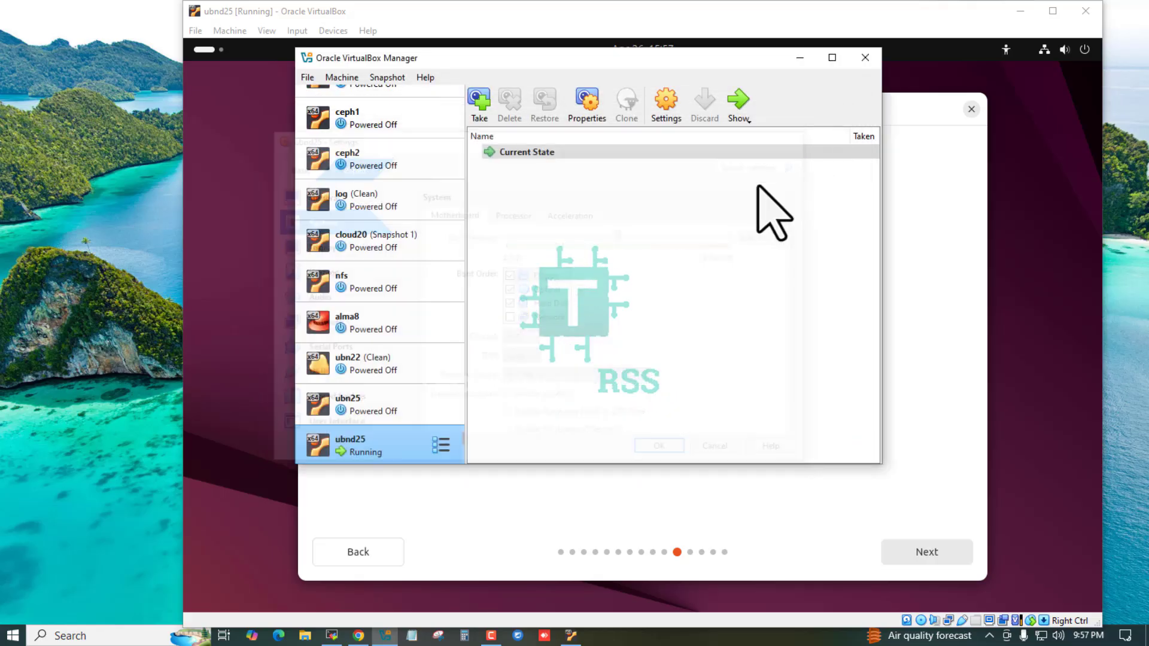
left_click(937, 182)
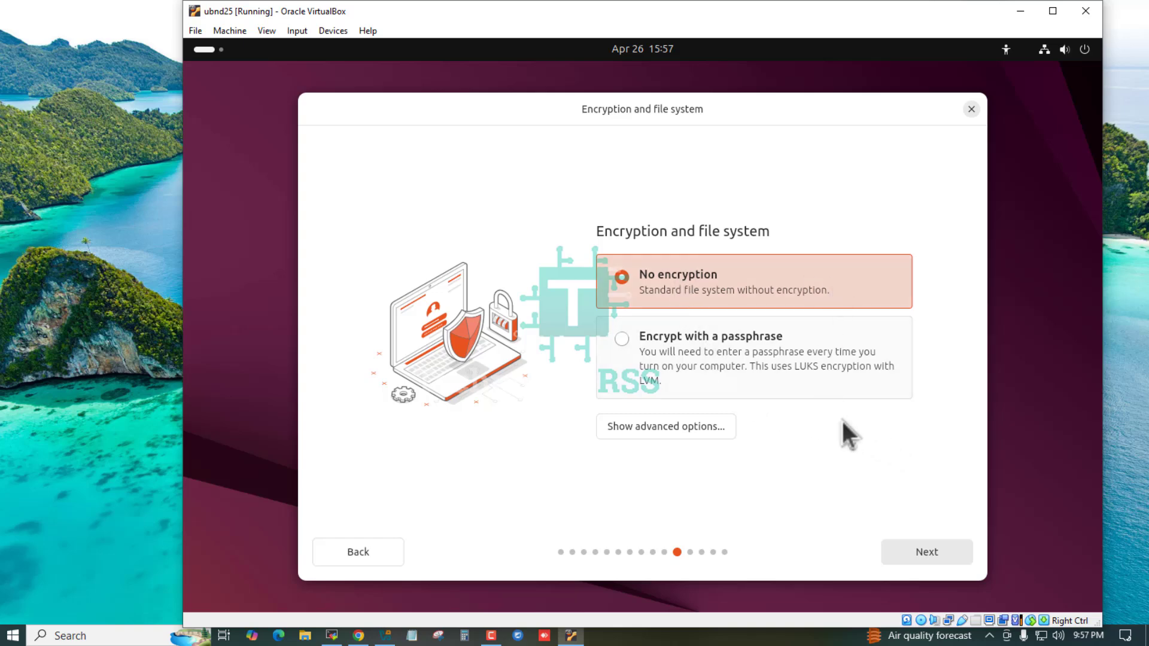
- Continue without disk encryption and set the account name to tech and the computer's name to ubnd25
left_click(916, 544)
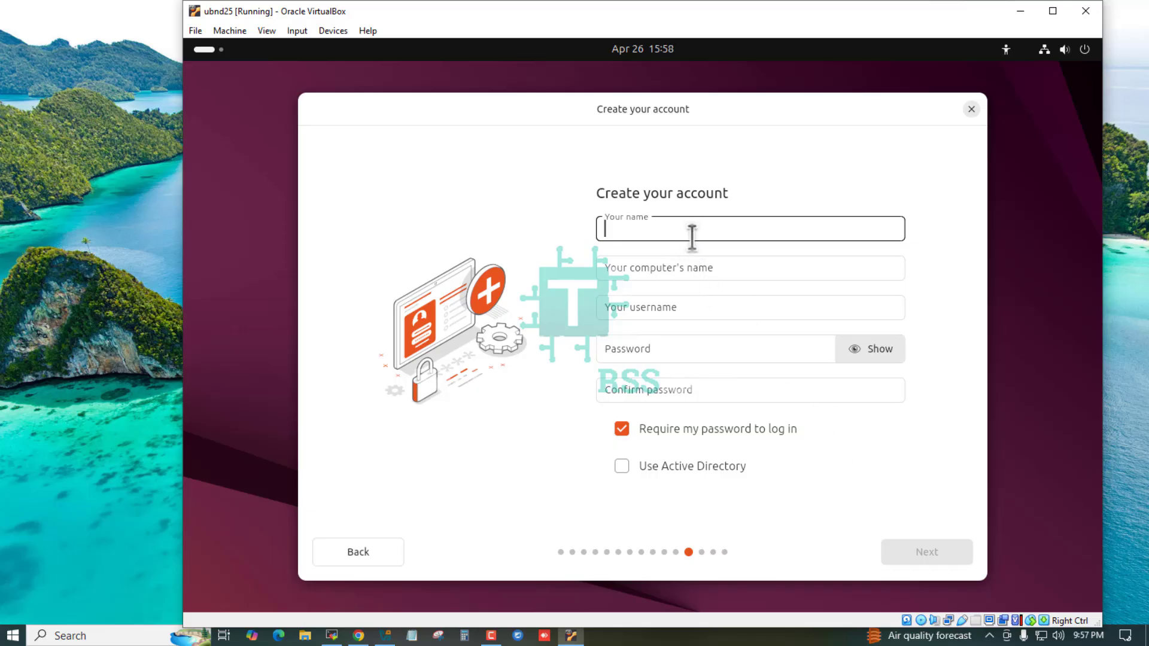
type("tech")
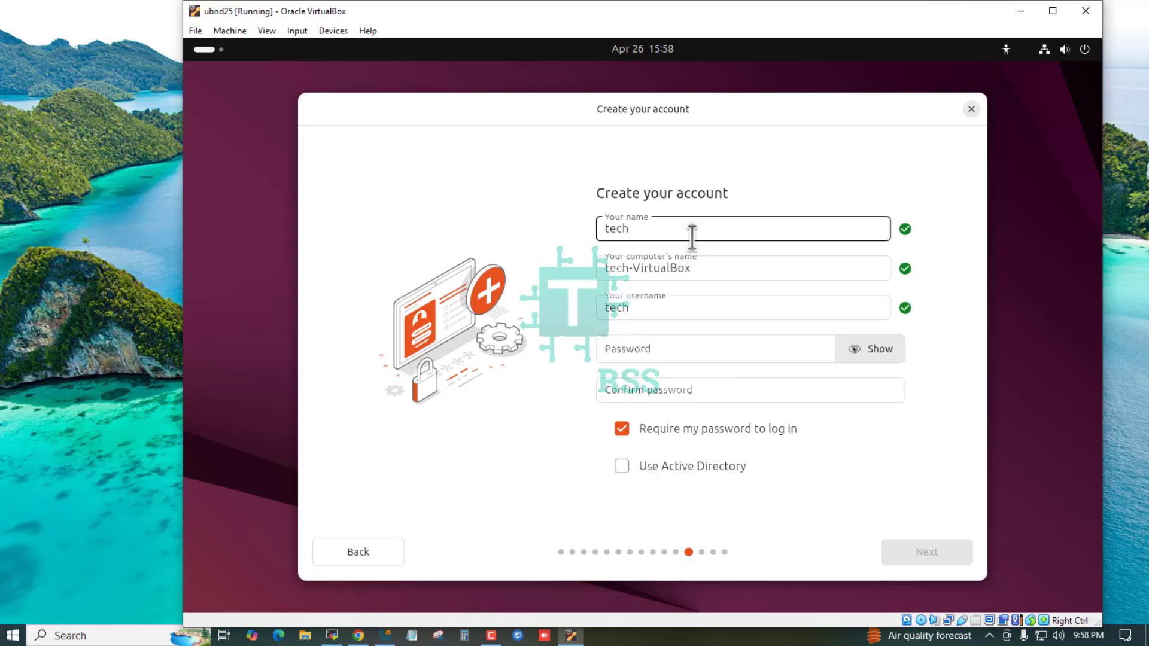
key("Tab")
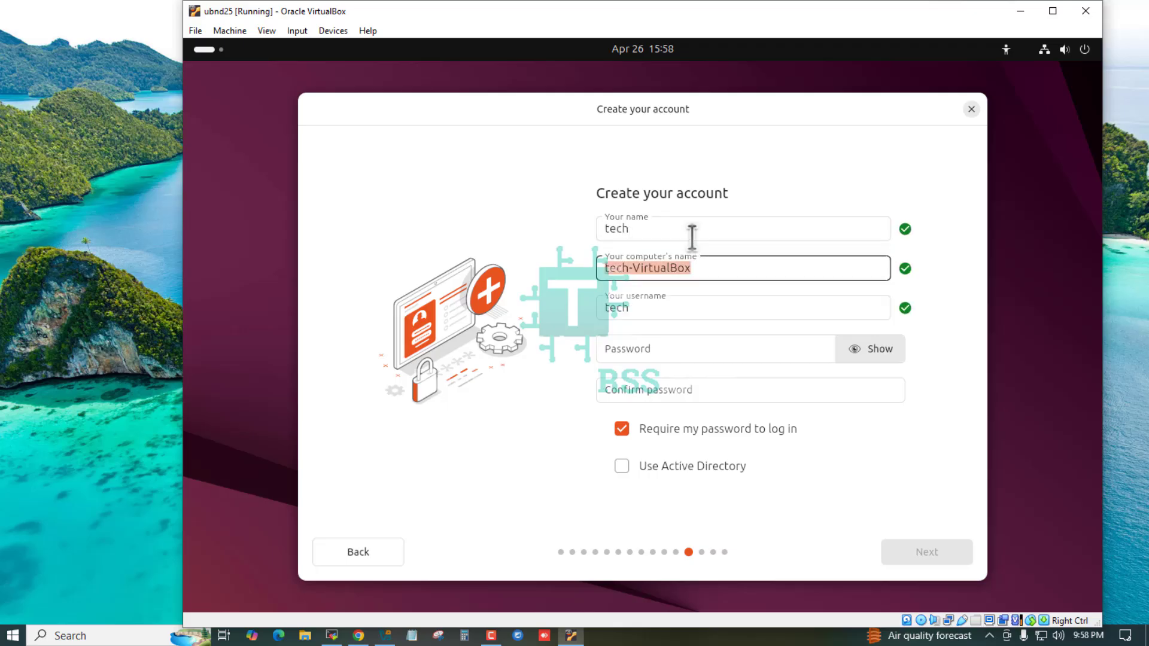
type("ubn")
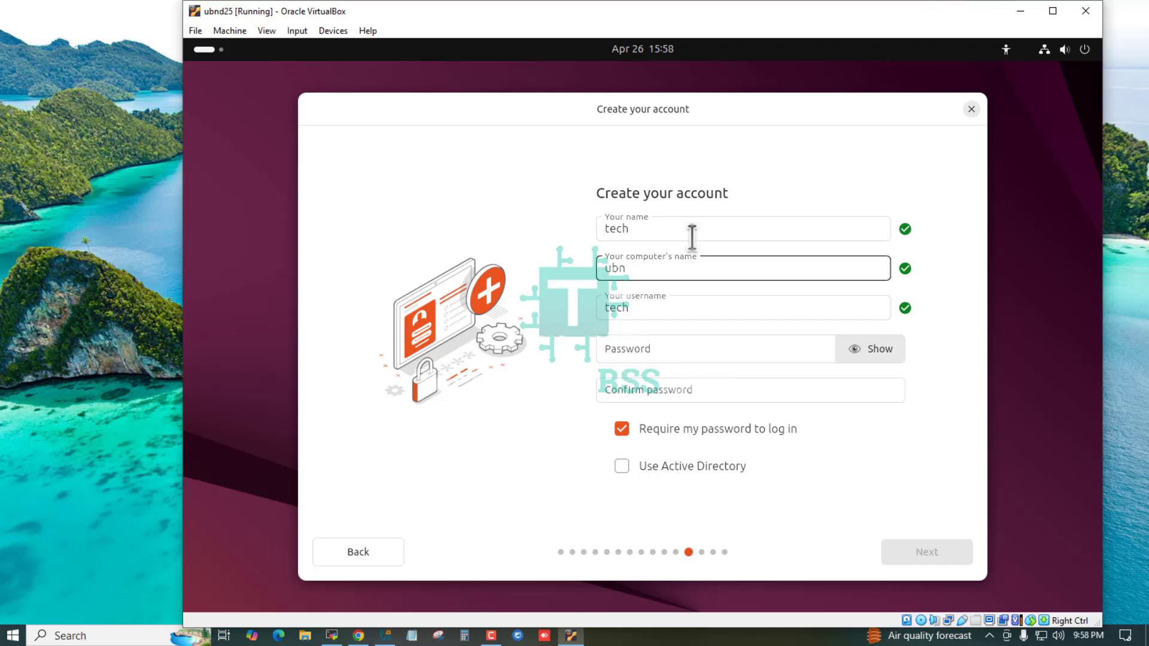
type("d25")
- Enter and confirm the account password, and accept Dhaka as location with the Asia/Dhaka timezone
left_click(662, 337)
type("•••")
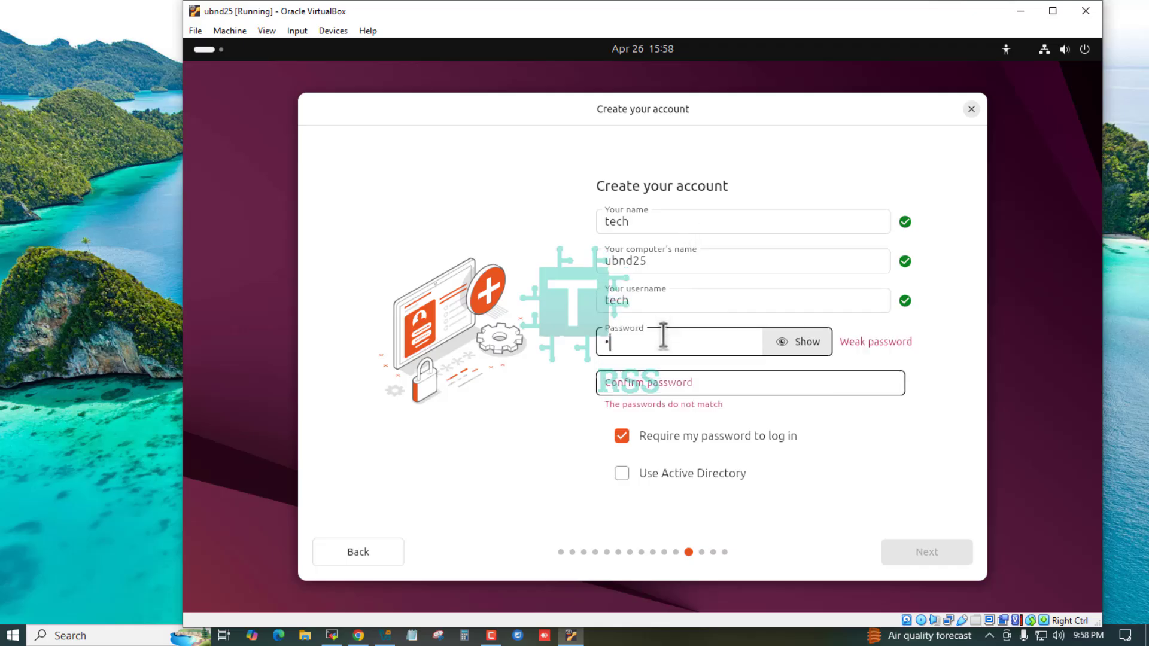
key("Tab")
key("Tab")
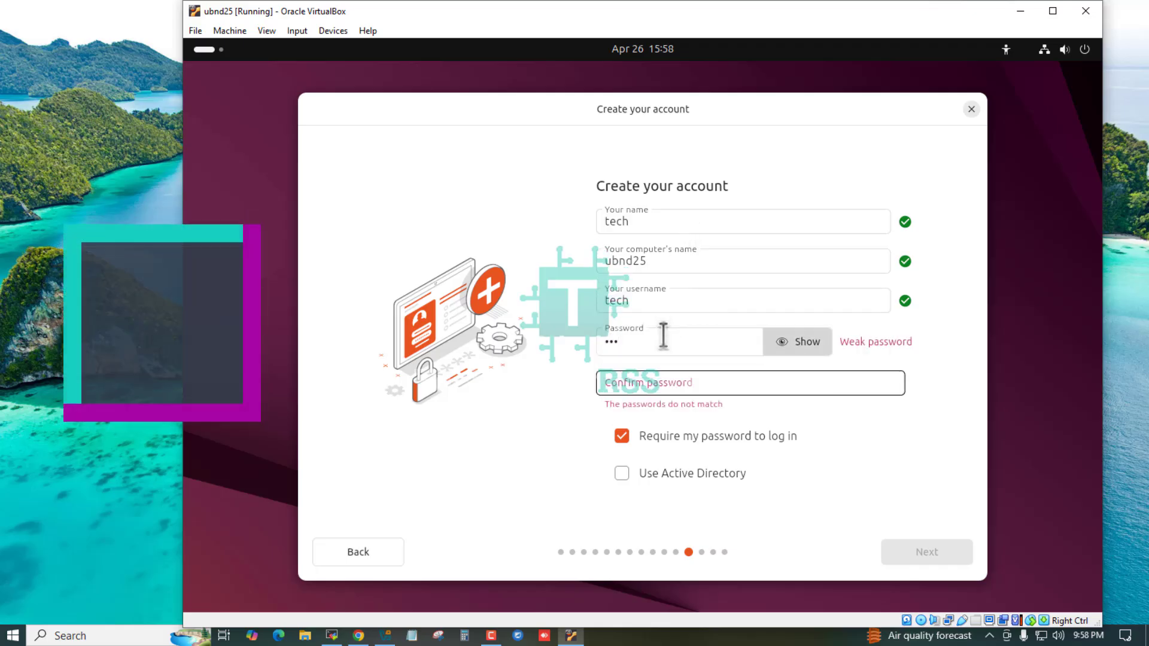
type("•")
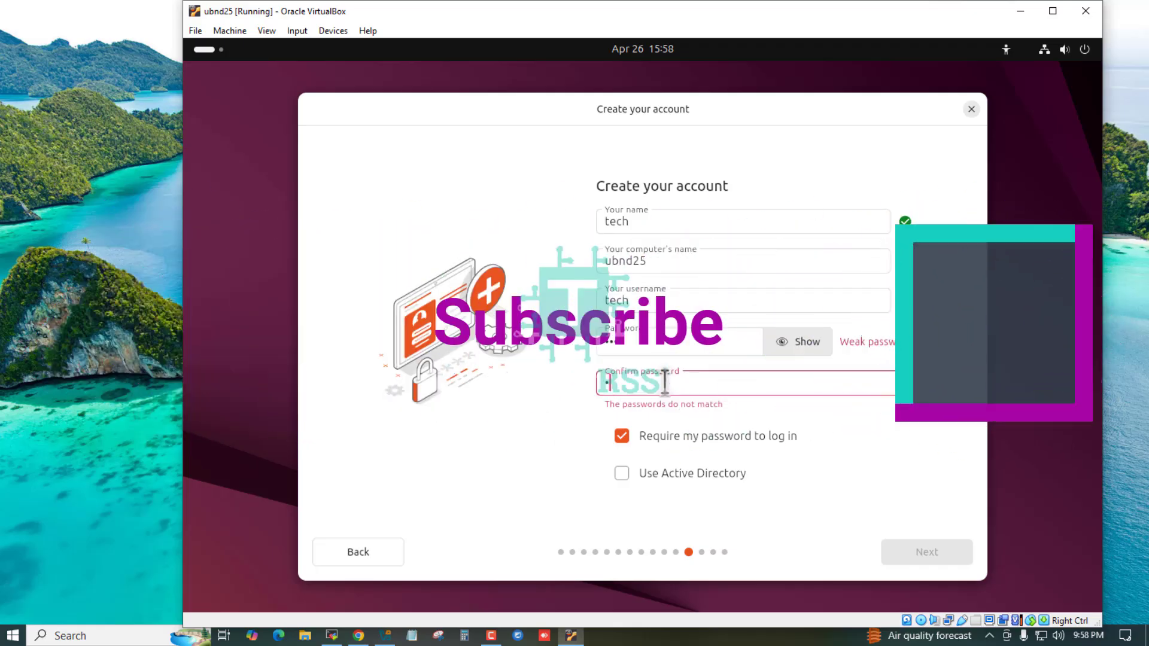
type("••")
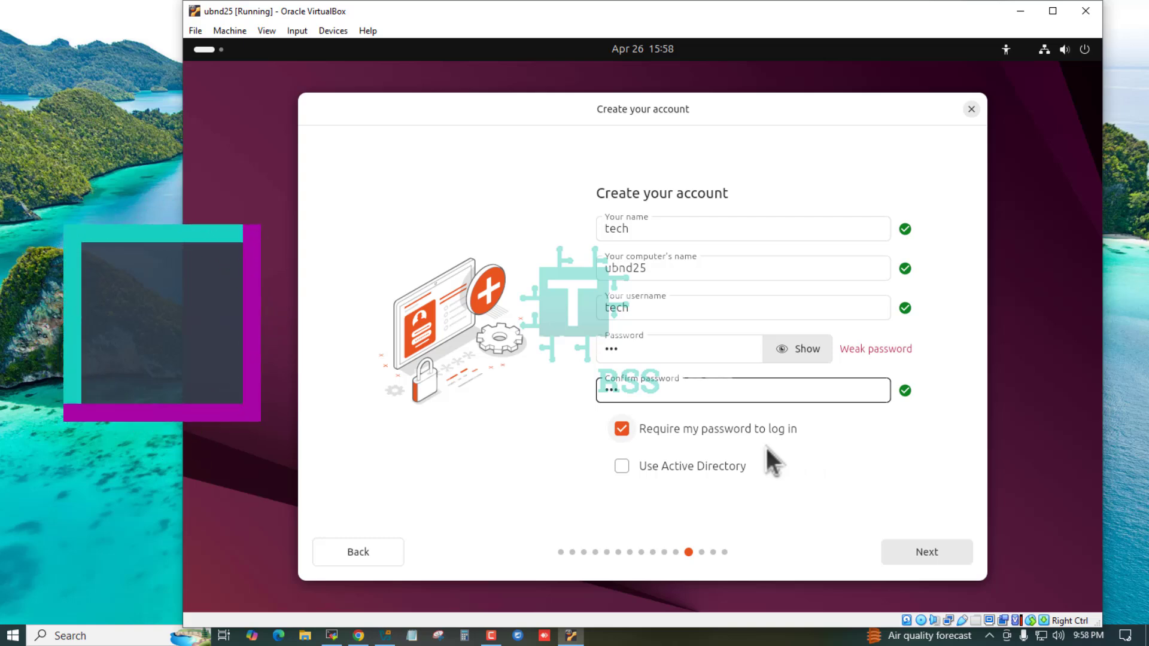
left_click(935, 553)
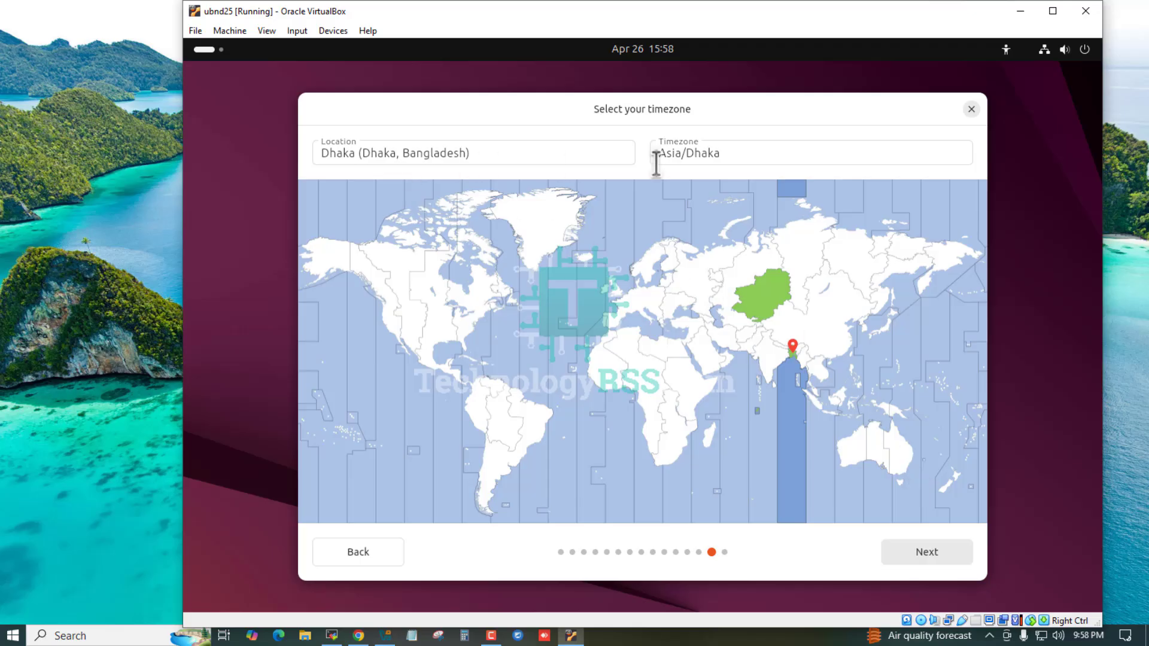
left_click(941, 554)
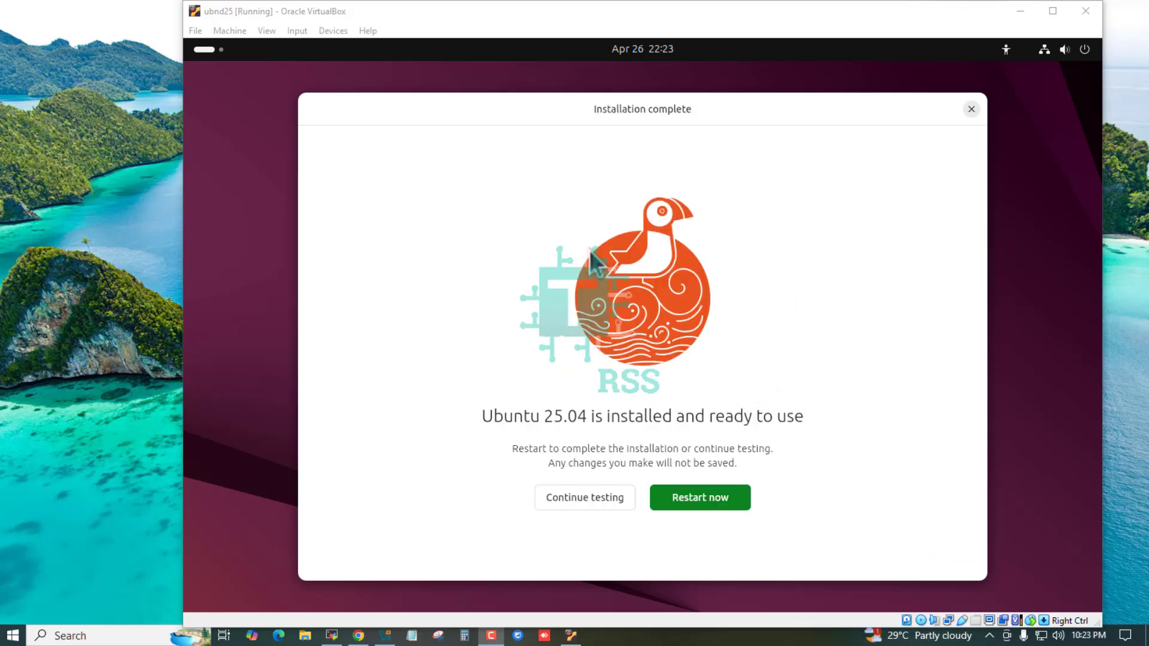
- Remove the ubuntu-25.04-desktop-amd64.iso disk from the machine's virtual optical drive with a forced unmount
left_click(333, 31)
mouse_move(463, 52)
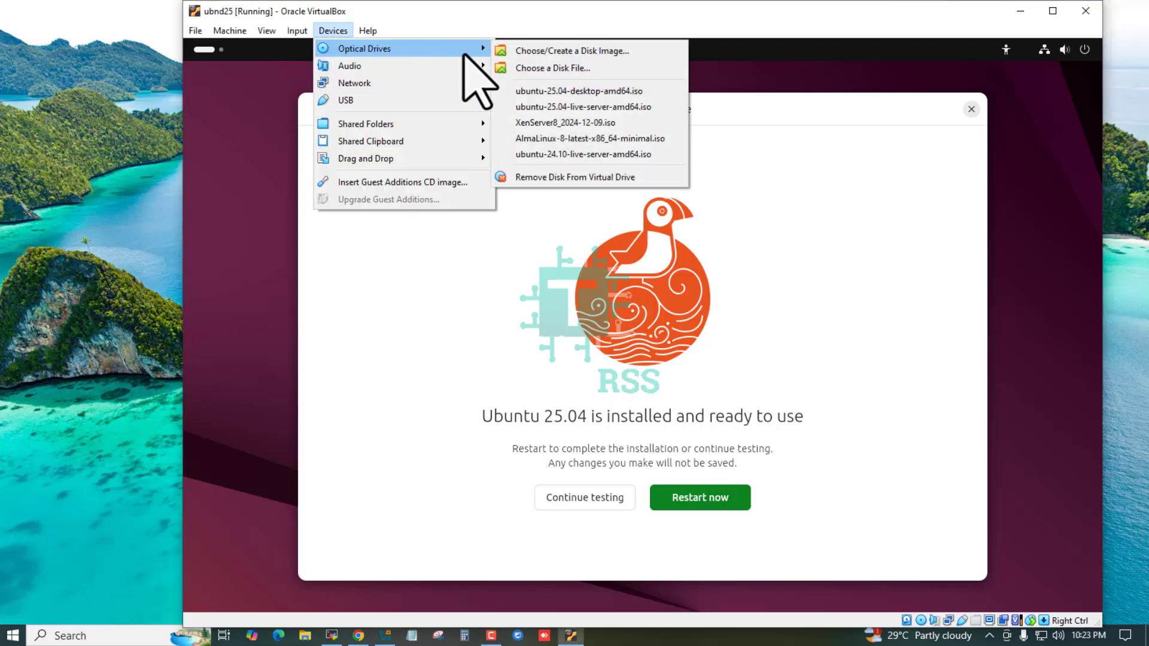
left_click(604, 177)
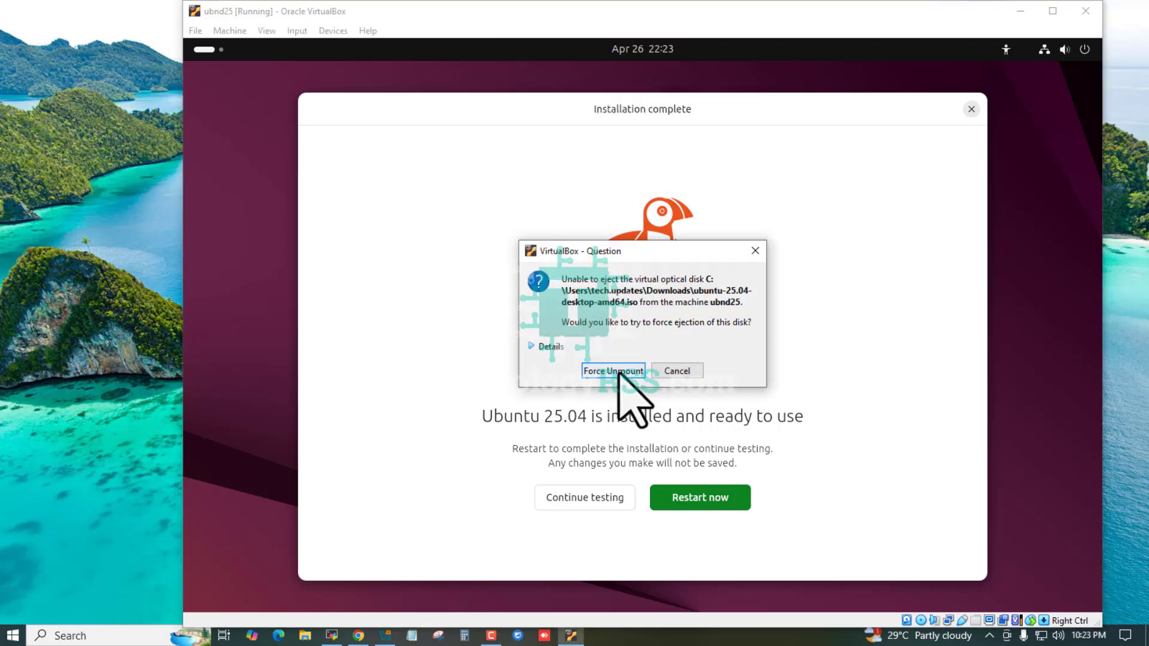
left_click(618, 372)
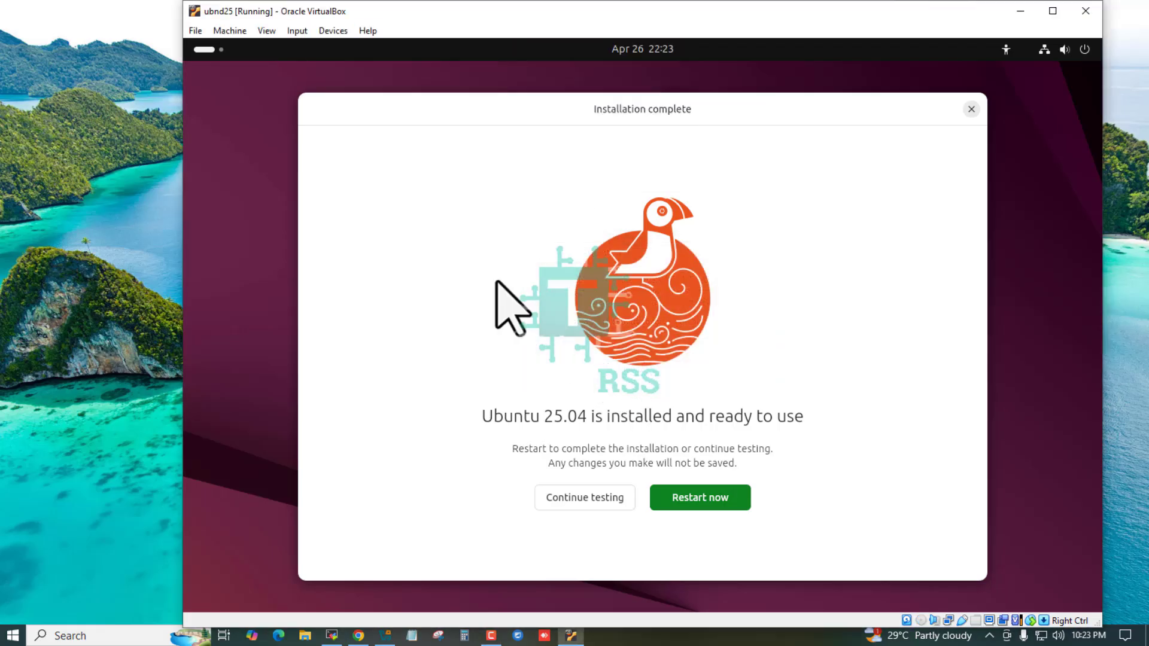
- Reset the ubnd25 machine so it boots the installed system, and minimize the VirtualBox Manager window
left_click(229, 30)
left_click(257, 163)
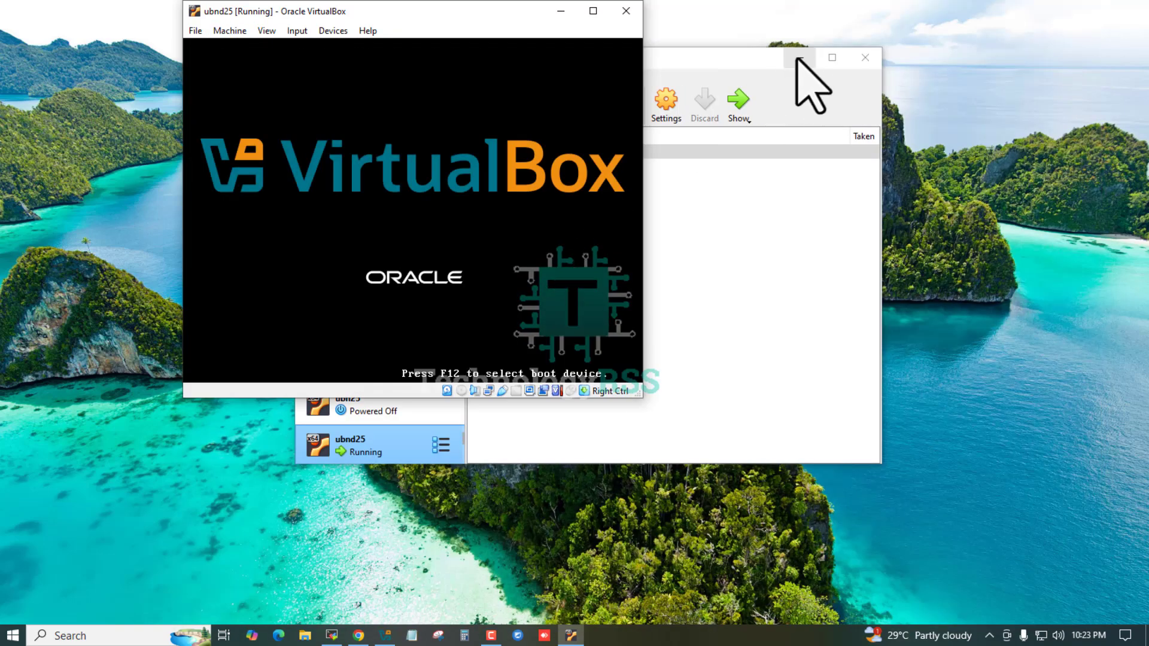
left_click(799, 58)
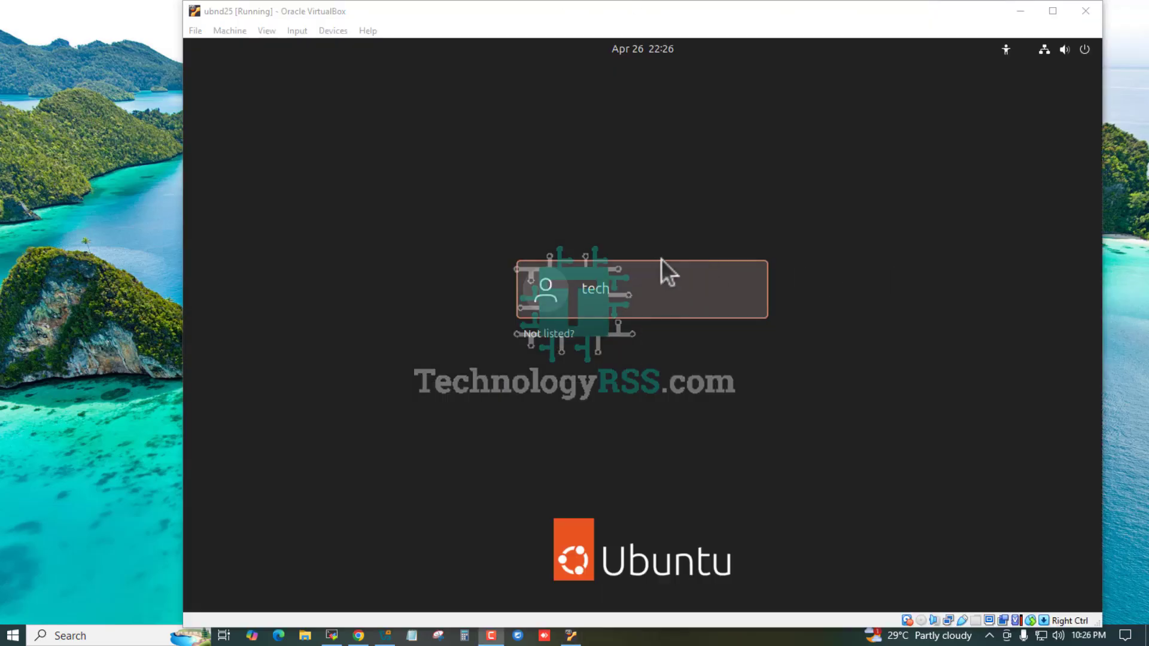
- Log in to the tech account with its password and finish the Ubuntu welcome setup
left_click(681, 262)
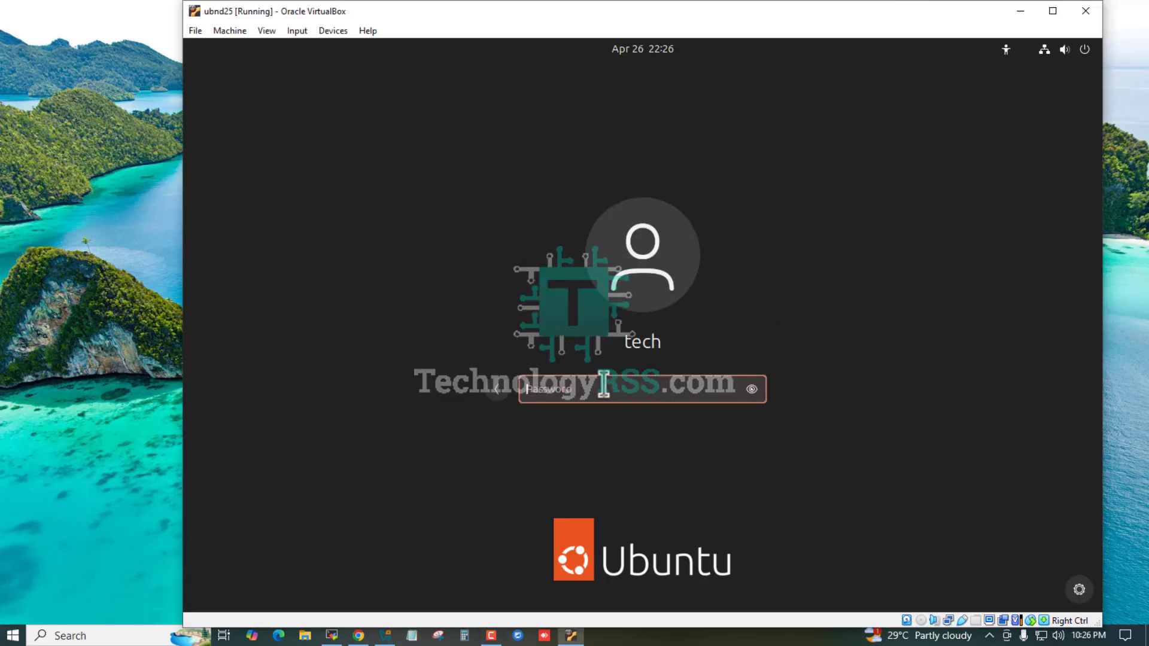
type("••")
key("Return")
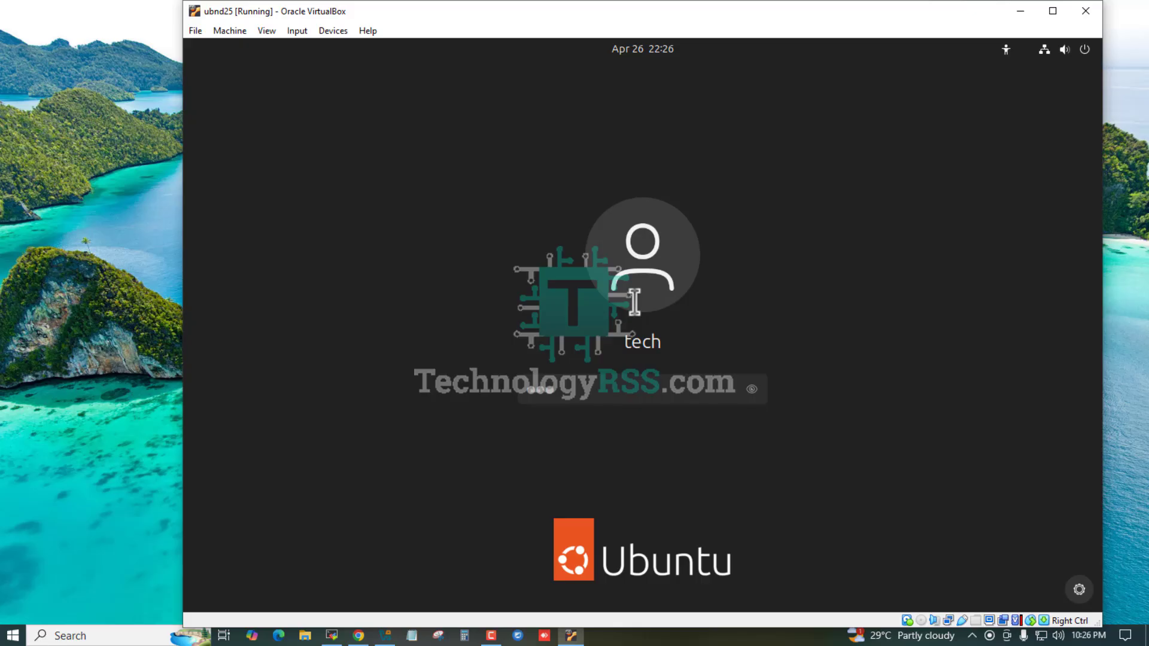
left_click_drag(616, 17, 571, 12)
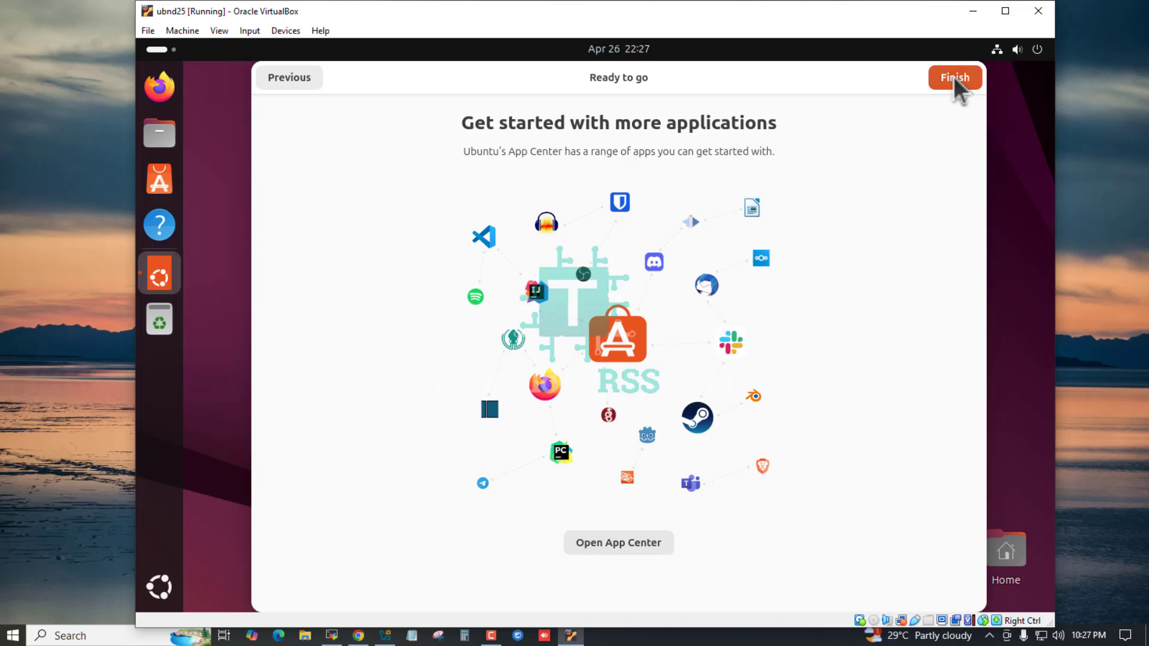
left_click(953, 77)
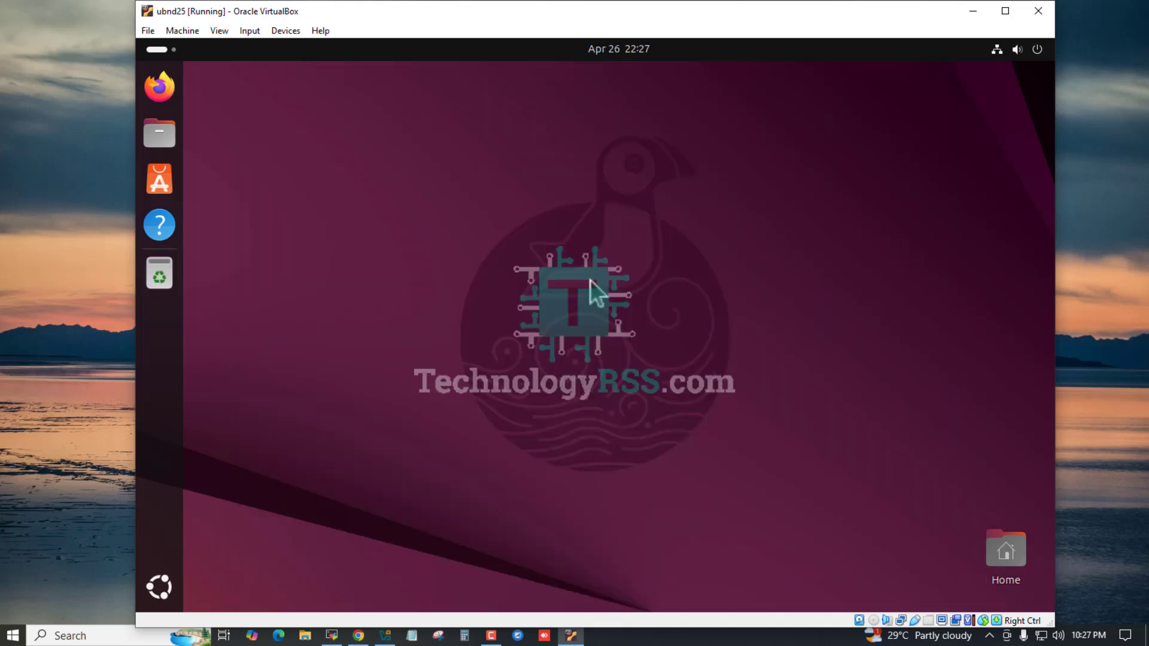
- Open a terminal from the Ubuntu desktop and change to the home directory with cd
right_click(377, 151)
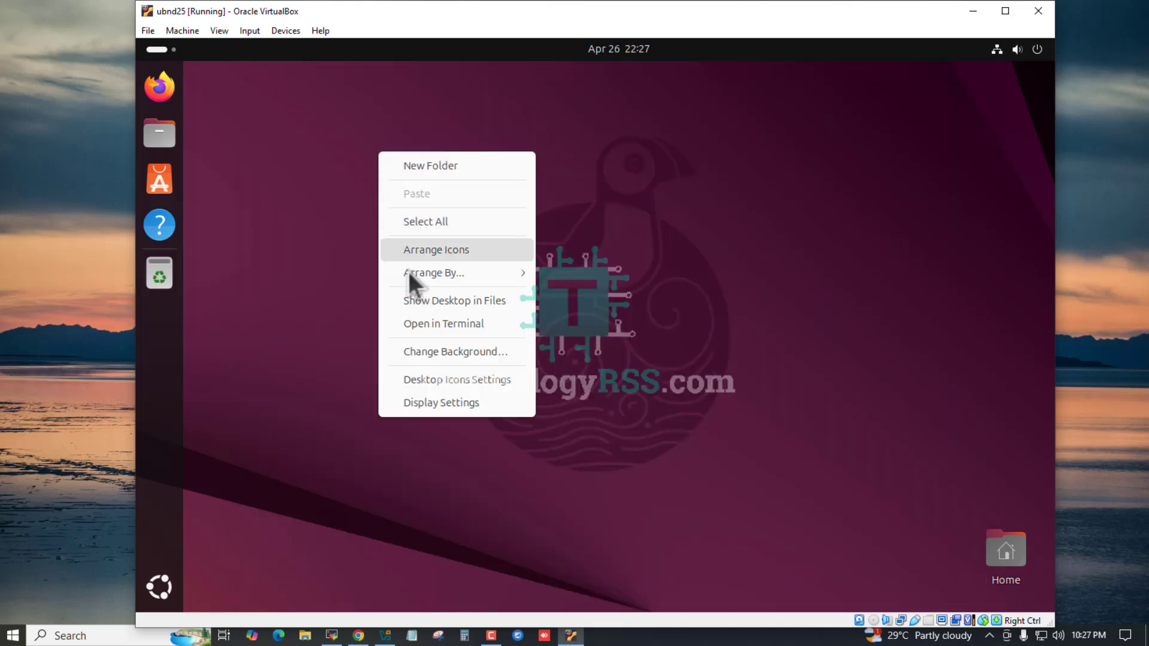
left_click(515, 322)
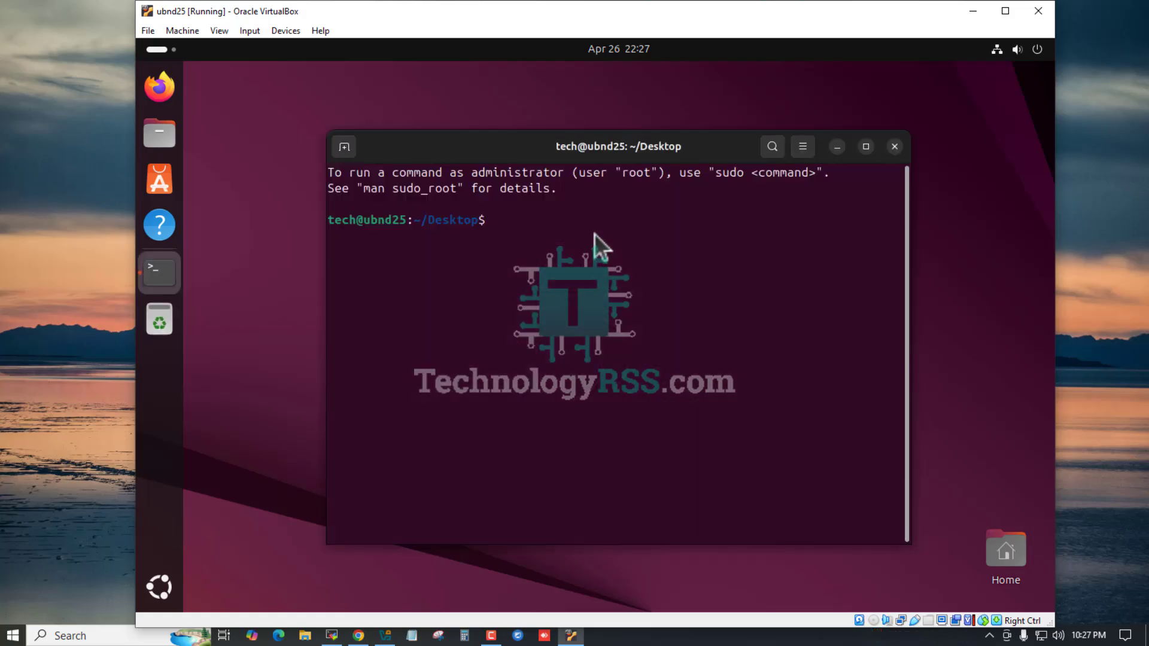
type("cd")
key("Return")
key("Return")
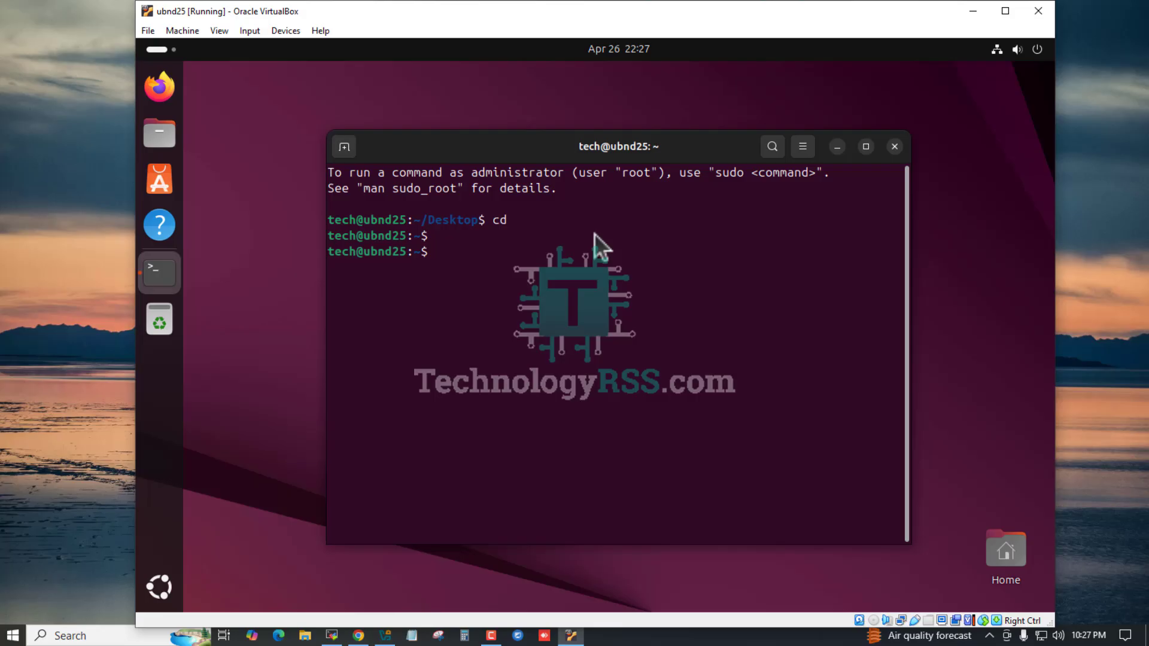
- Try to open a root shell with sudo -su, and clear the recalled command and the terminal screen
type("sudo -su")
key("Return")
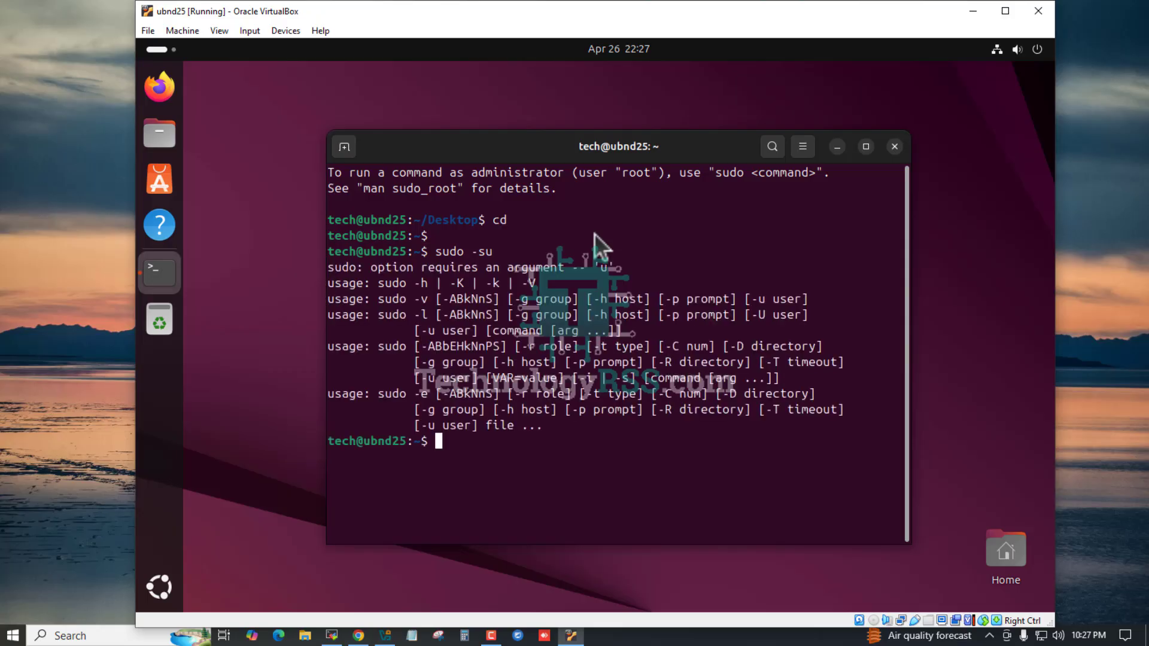
key("Up")
key("BackSpace")
key("BackSpace")
key("BackSpace")
key("BackSpace")
key("BackSpace")
key("BackSpace")
key("BackSpace")
key("BackSpace")
key("ctrl+l")
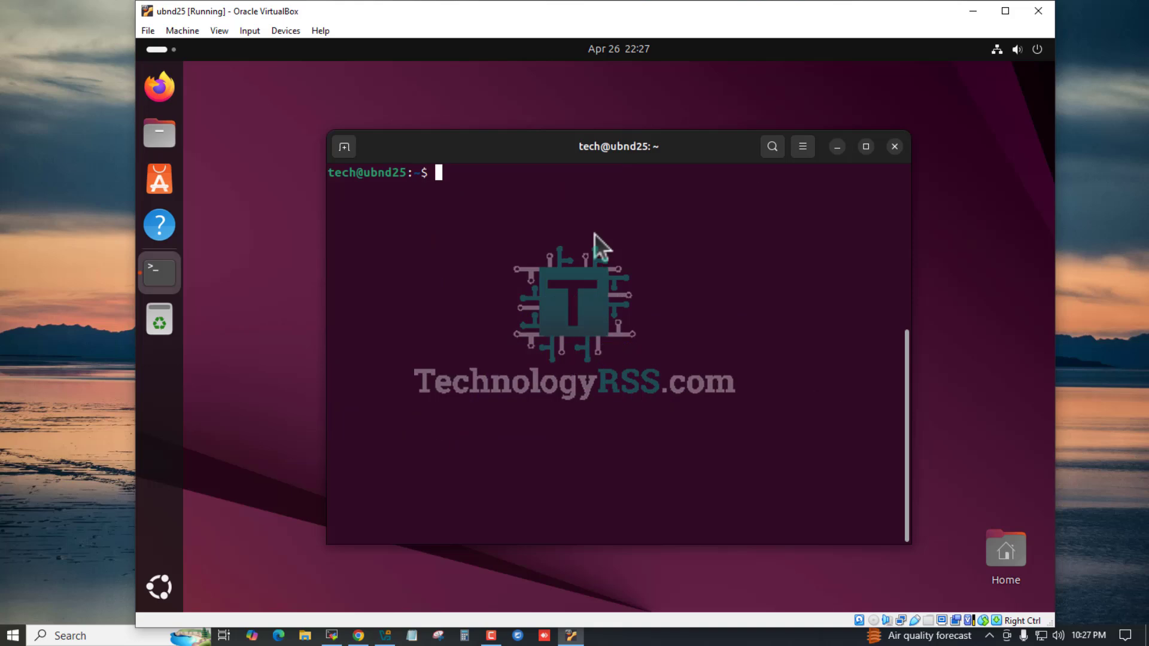
- Try to switch to the root account with su, submitting the password when asked
type("su")
key("Return")
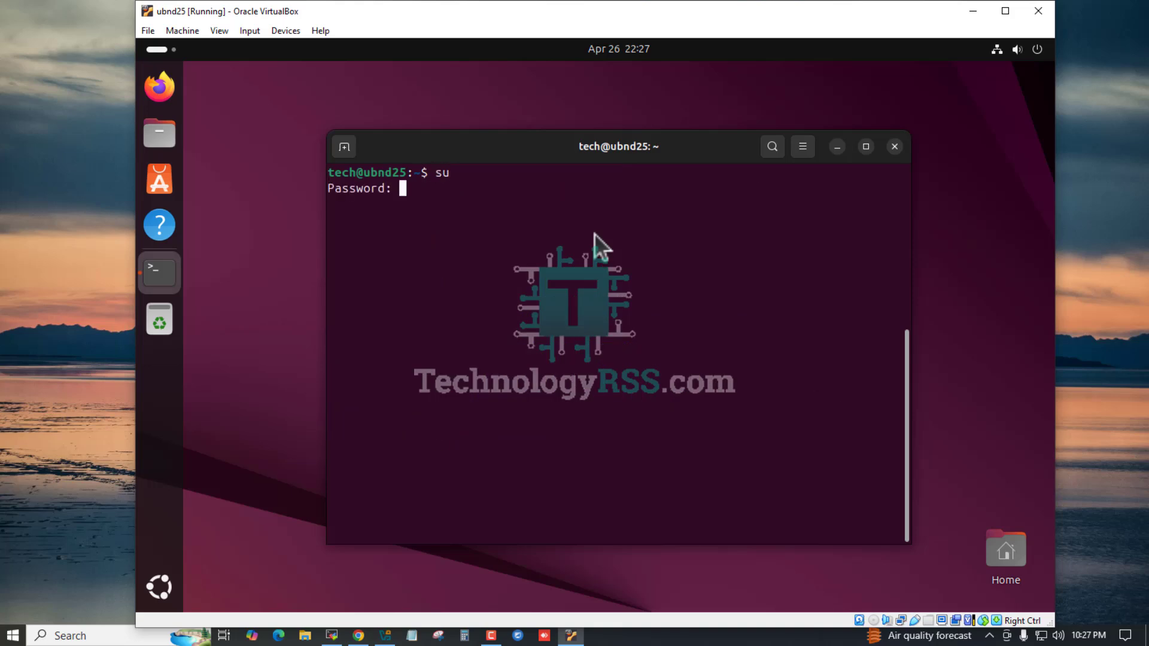
key("Return")
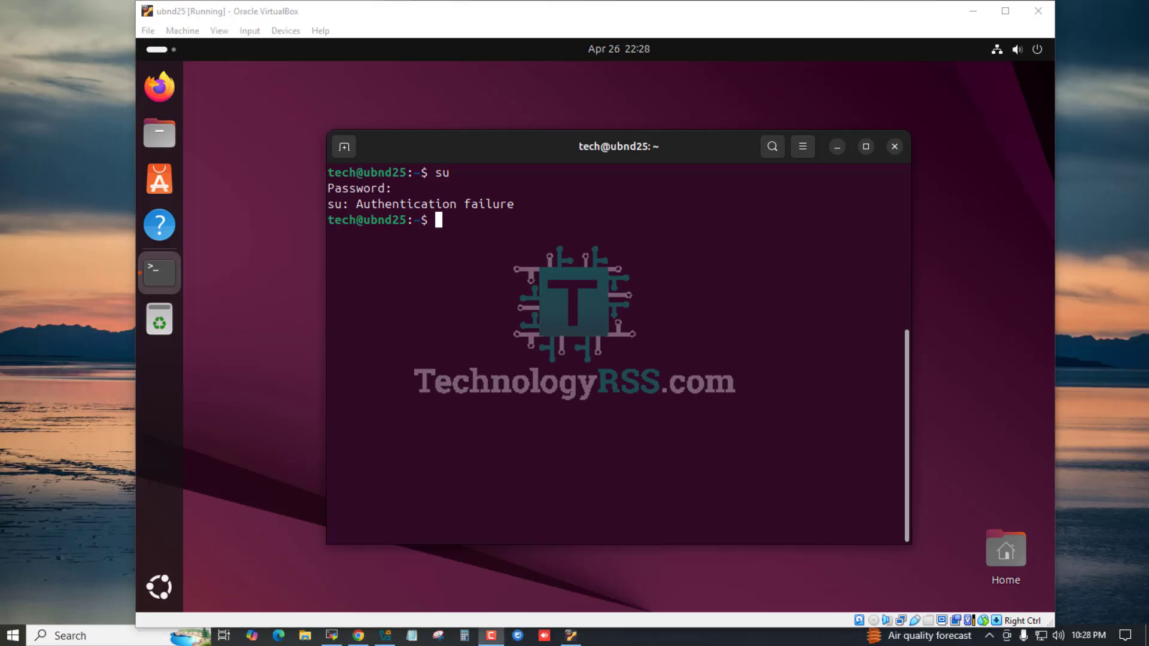
- Open a root shell with sudo su, authenticating with the account password
type("sudo su")
key("Return")
key("Return")
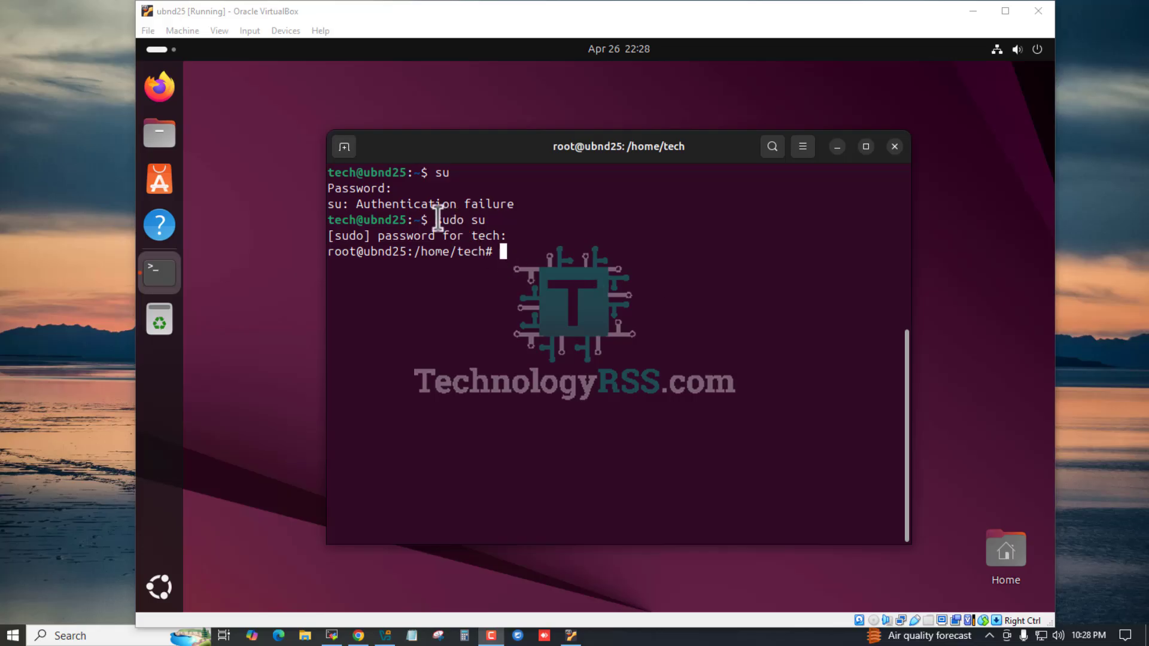
left_click_drag(434, 220, 467, 223)
left_click(481, 224)
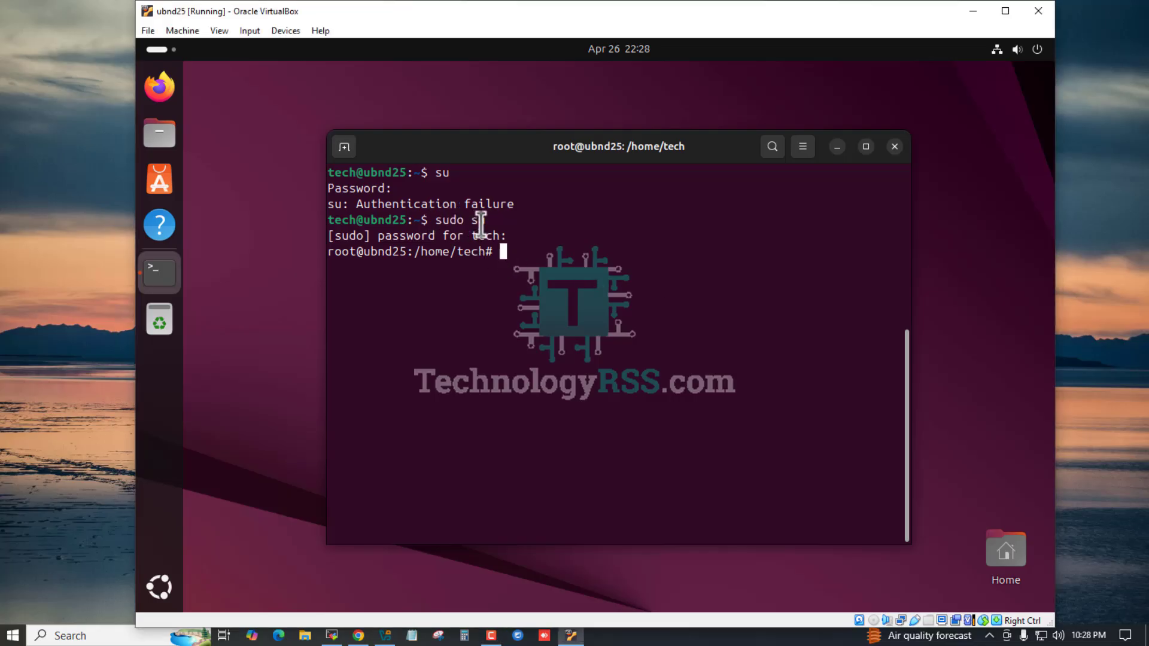
double_click(481, 223)
left_click_drag(405, 235, 501, 237)
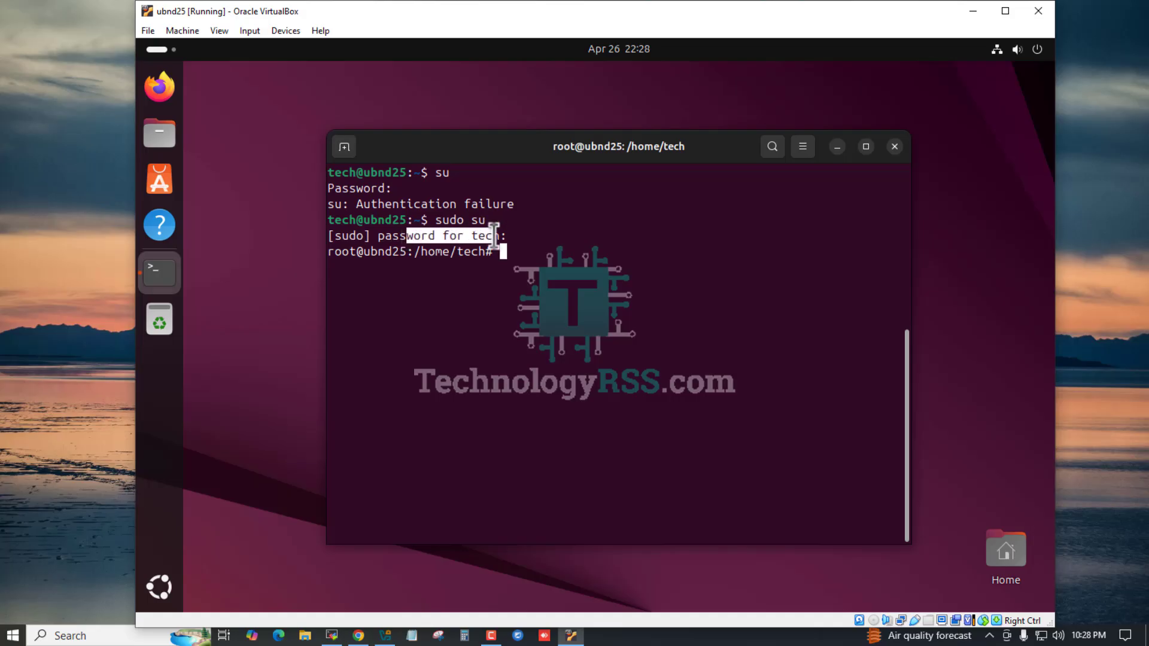
left_click(585, 267)
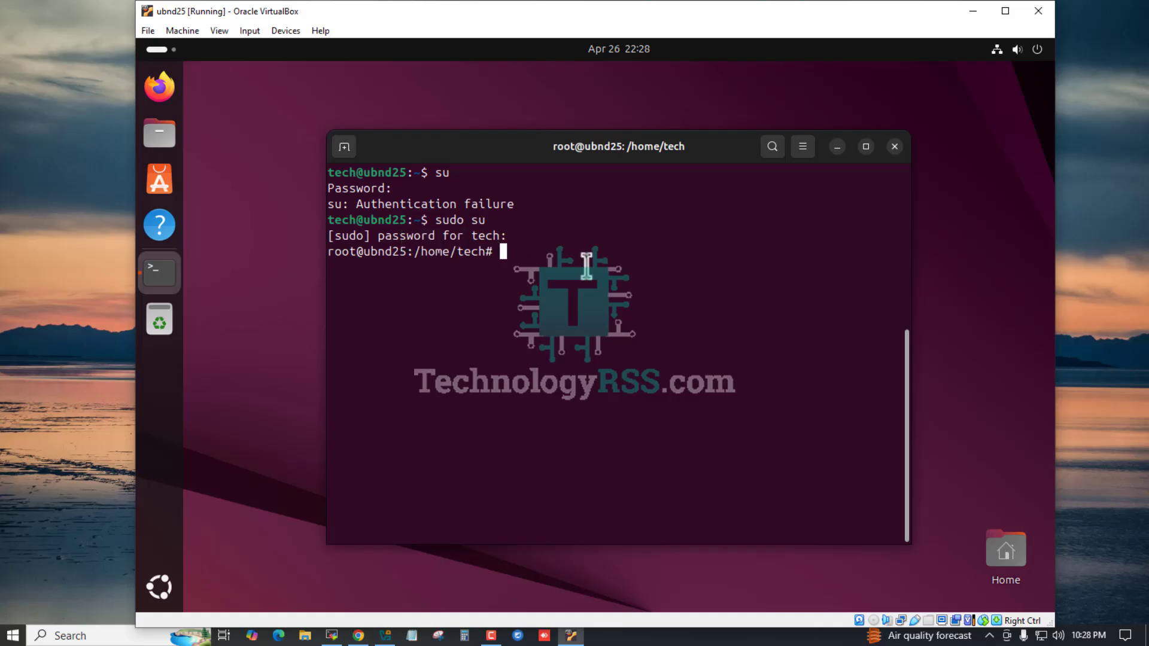
- Change to the root account's home directory with cd
key("Return")
key("Return")
type("cd")
key("Return")
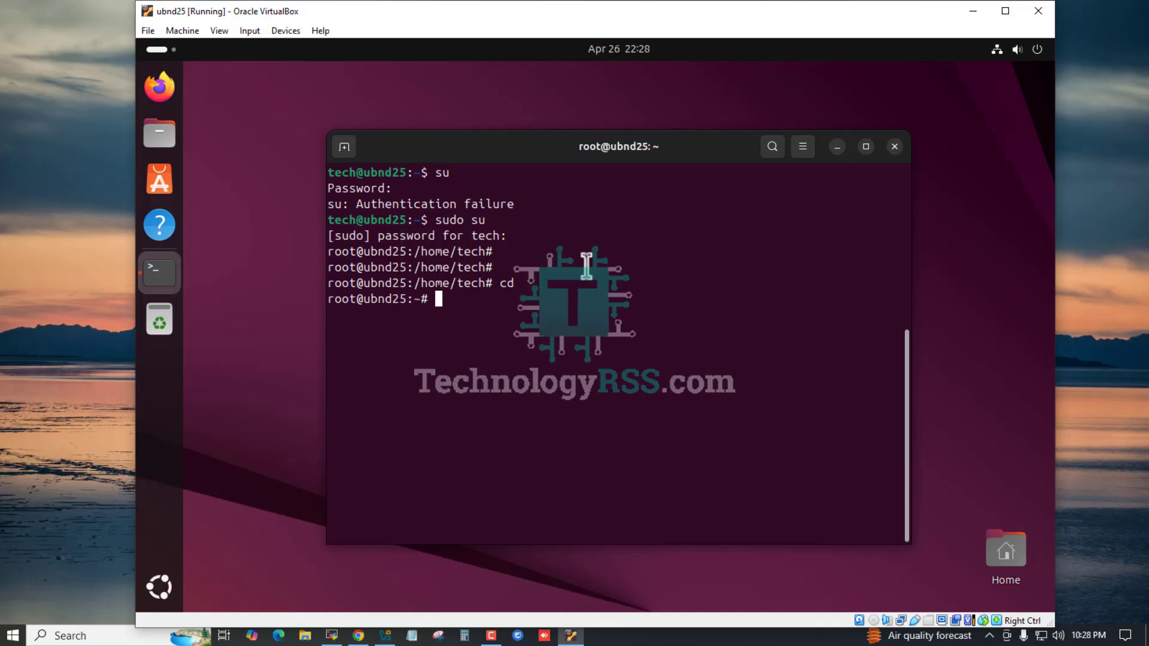
key("Return")
- Clear the terminal and set a new root password with passwd, entering the new password and retyping it
type("pa")
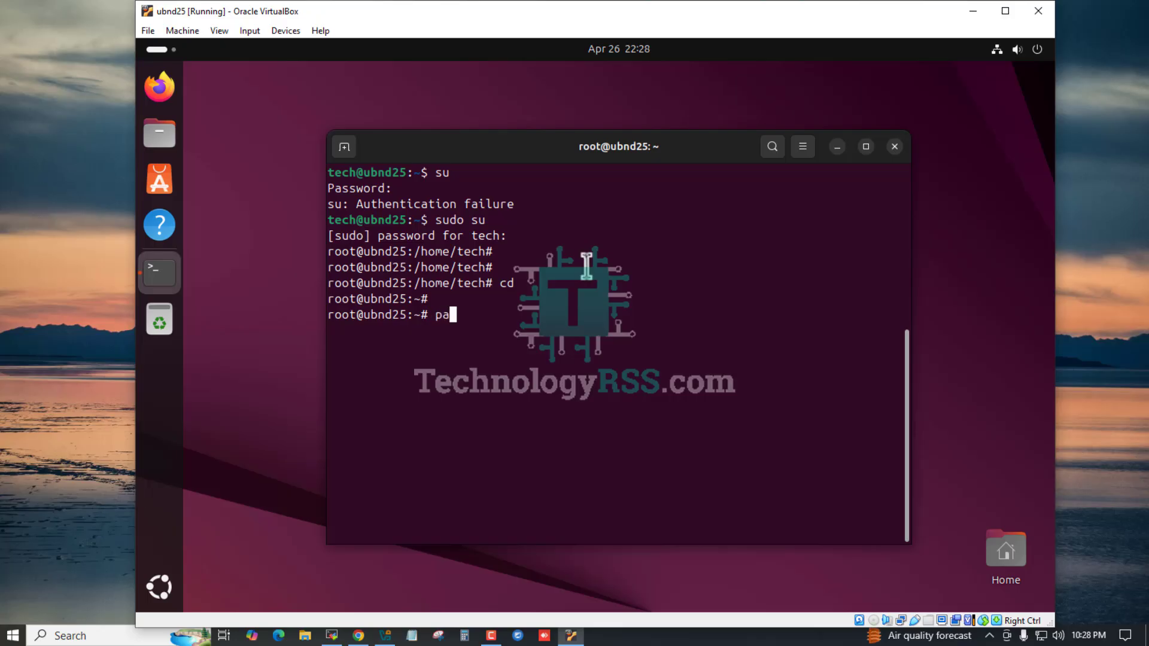
key("ctrl+l")
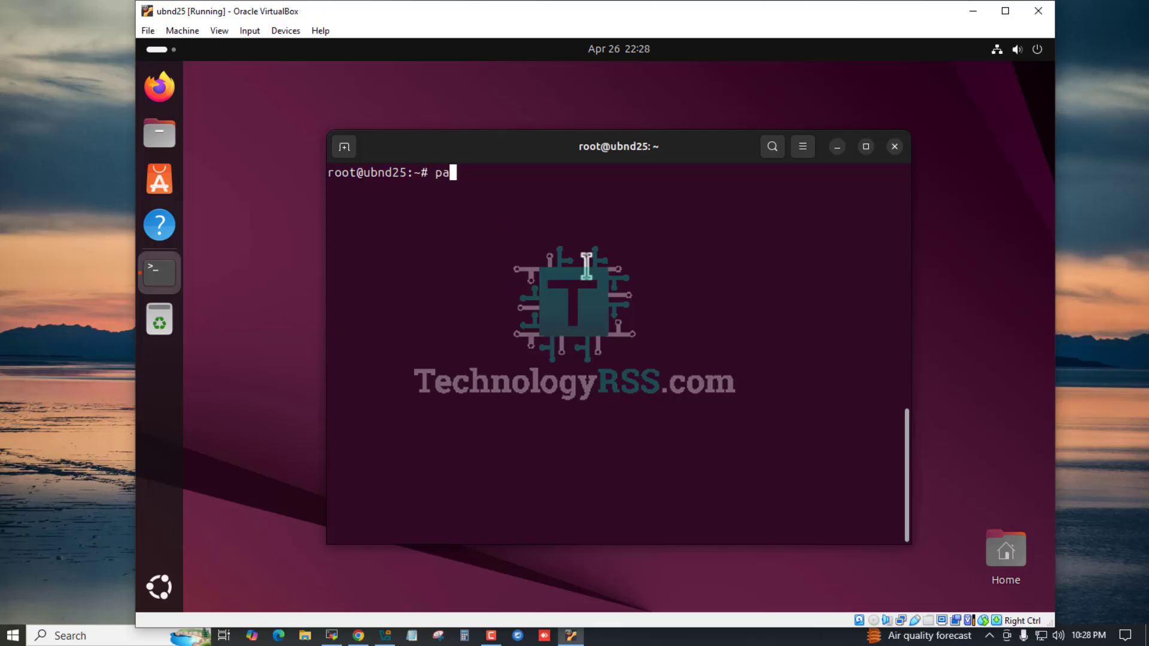
type("sswd")
key("Return")
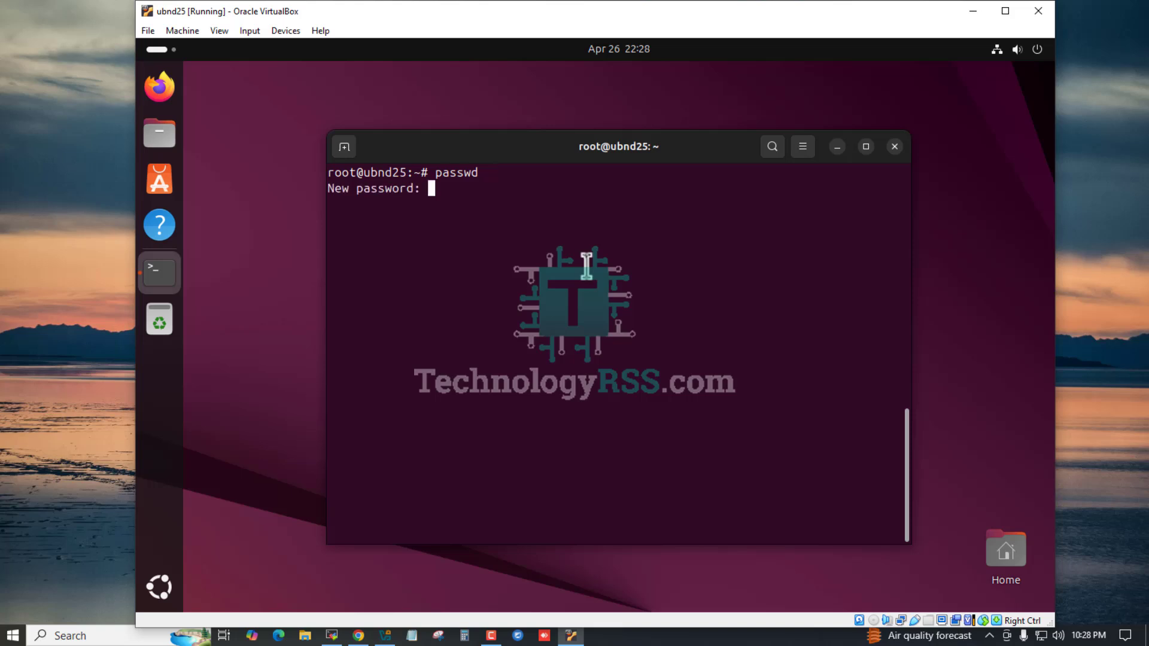
key("Return")
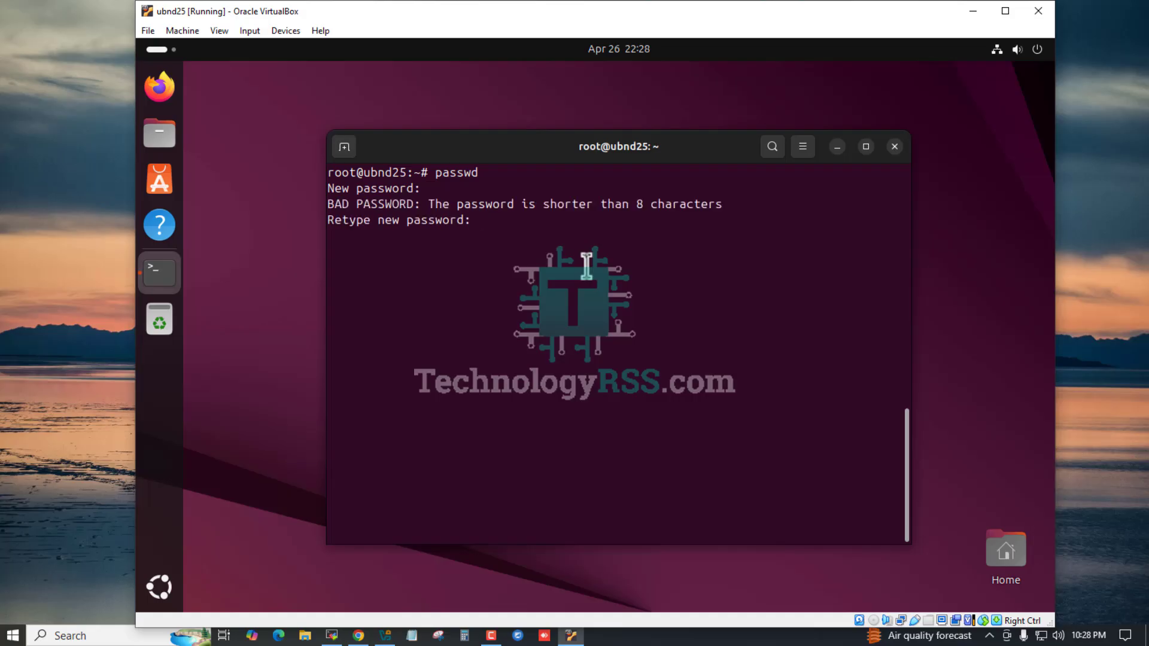
key("Return")
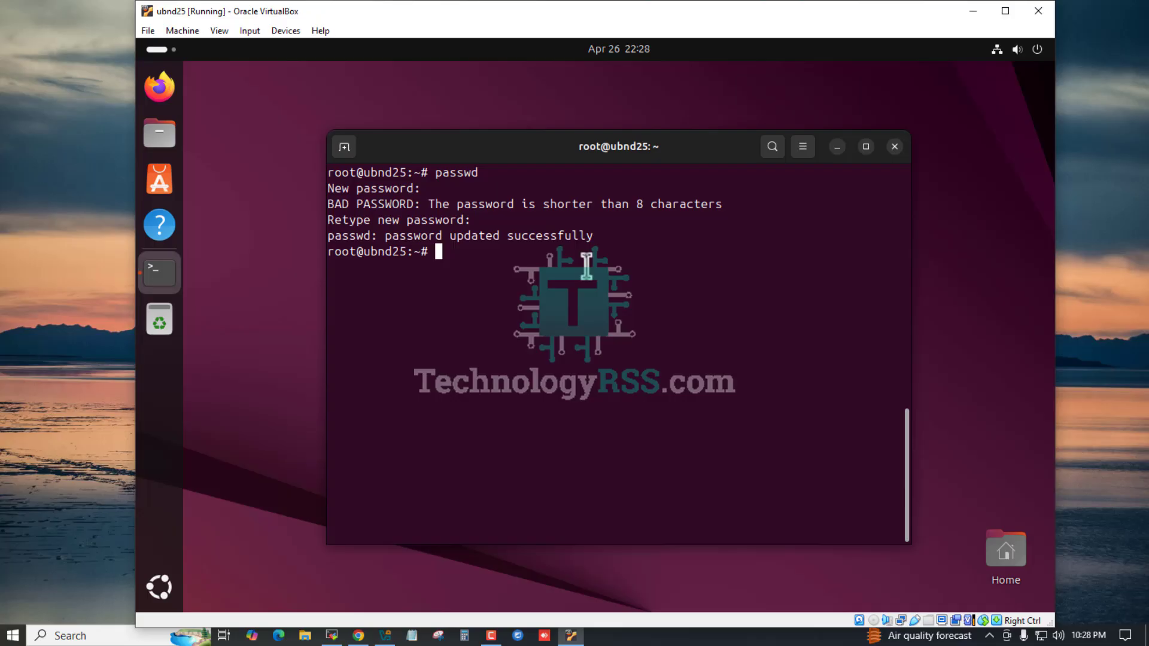
- Display the machine's network routes and IP address with ip r
key("Return")
key("Return")
type("ip r")
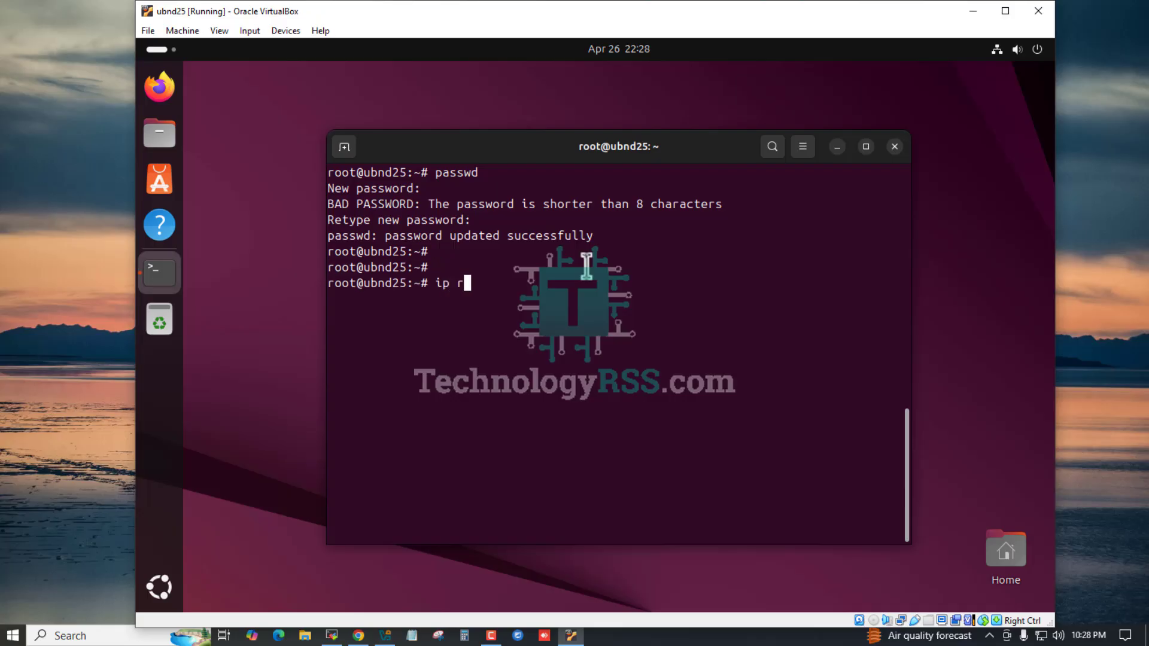
key("Return")
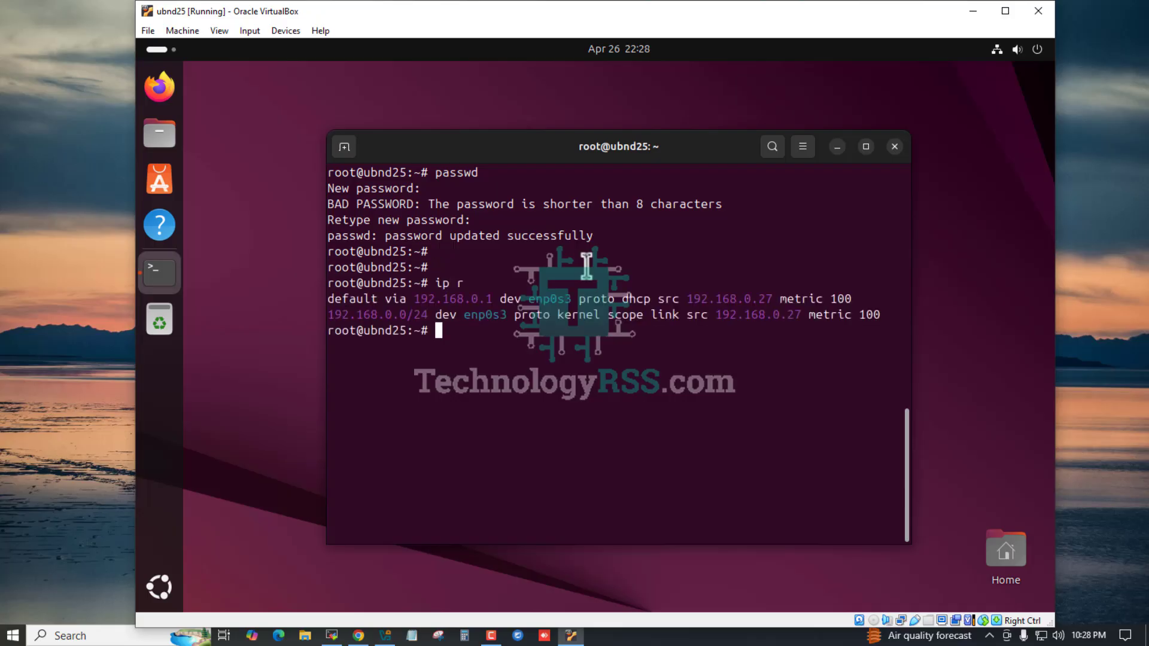
- Clear the terminal, run lsb_release -a and highlight the release version in the Description line
key("ctrl+l")
type("lsb_e")
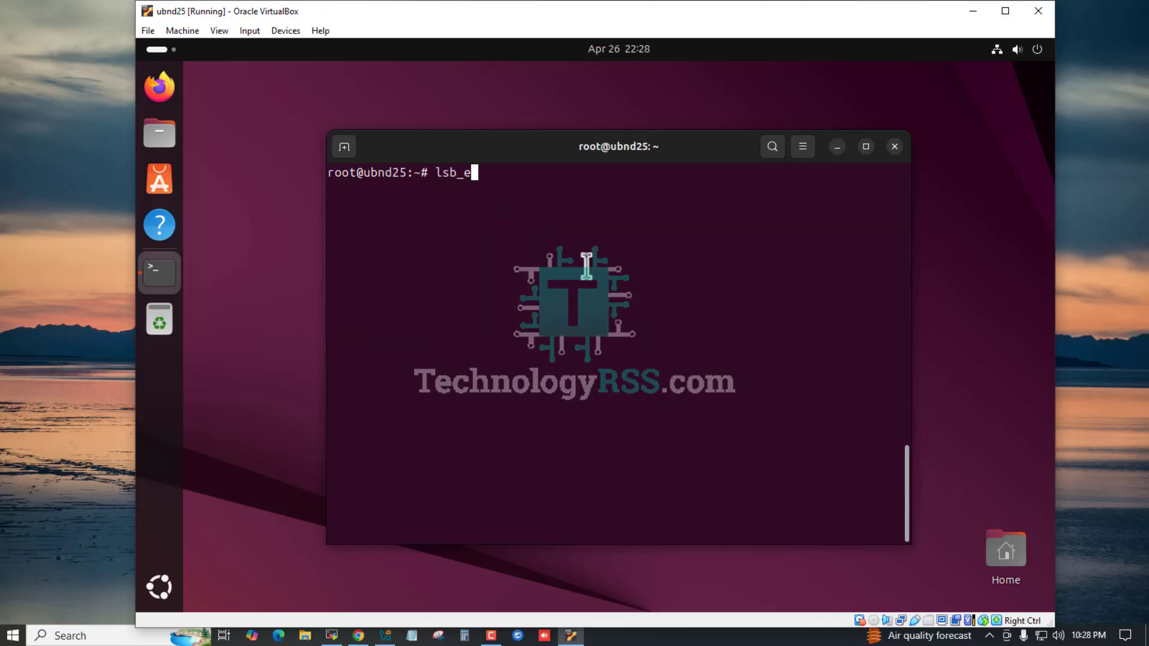
key("BackSpace")
type("release -a")
key("Return")
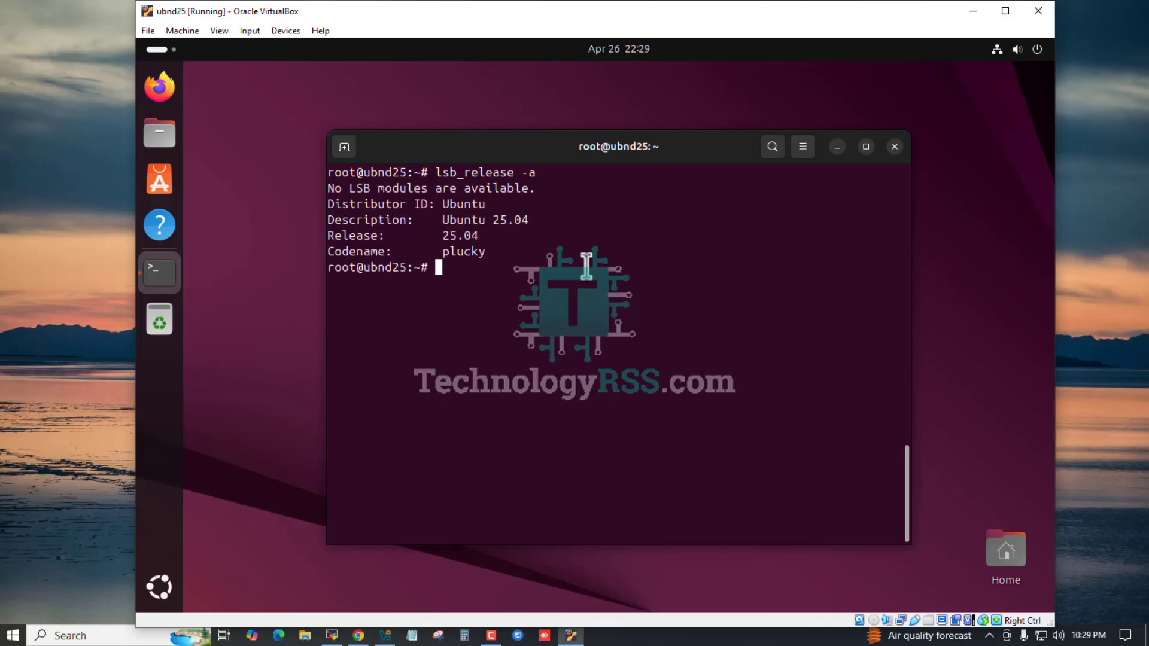
double_click(498, 219)
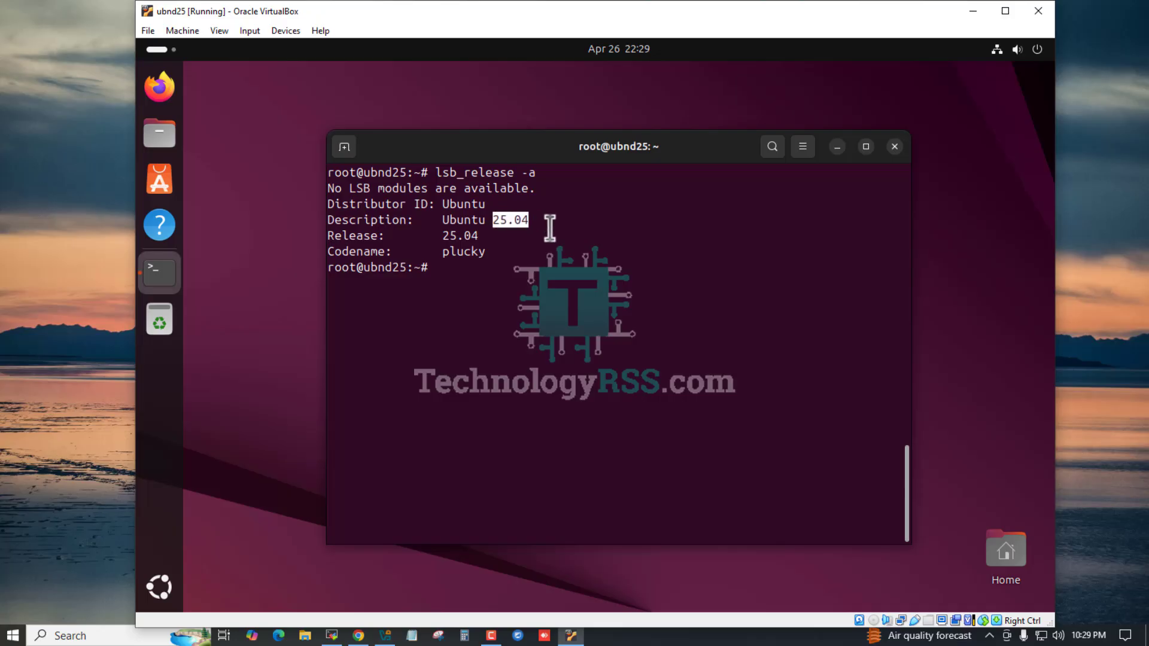
double_click(467, 251)
left_click(467, 251)
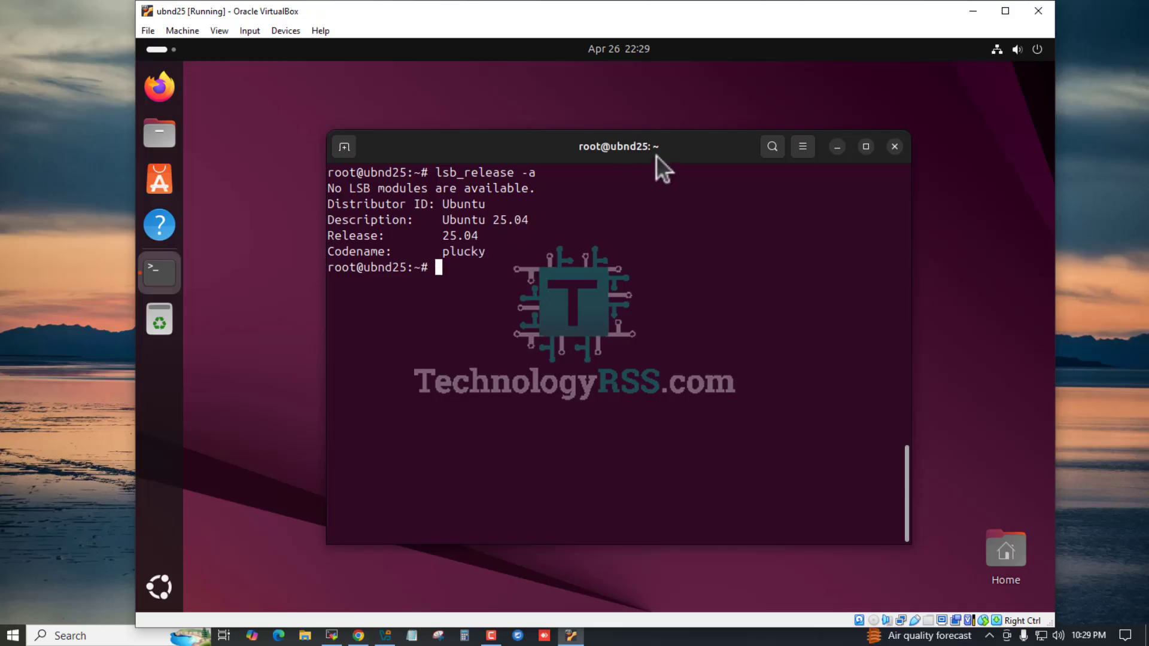
- Reposition the terminal window higher and further left on the Ubuntu desktop, highlighting and deselecting the root prompt
left_click_drag(655, 146, 680, 103)
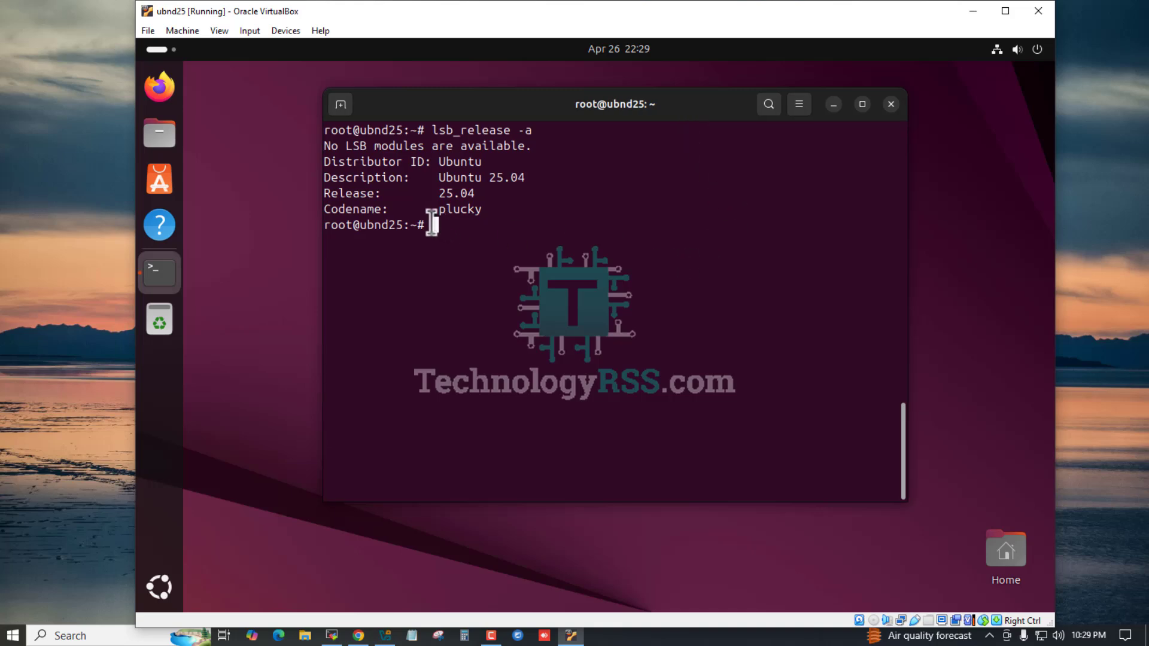
double_click(379, 224)
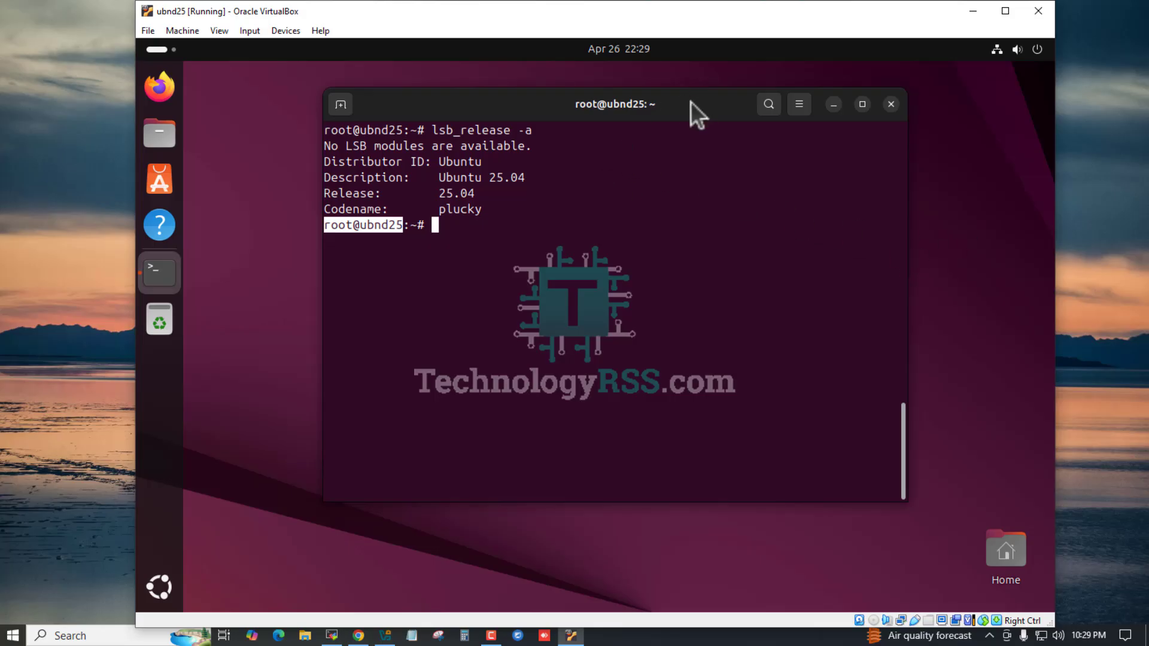
left_click_drag(691, 101, 648, 97)
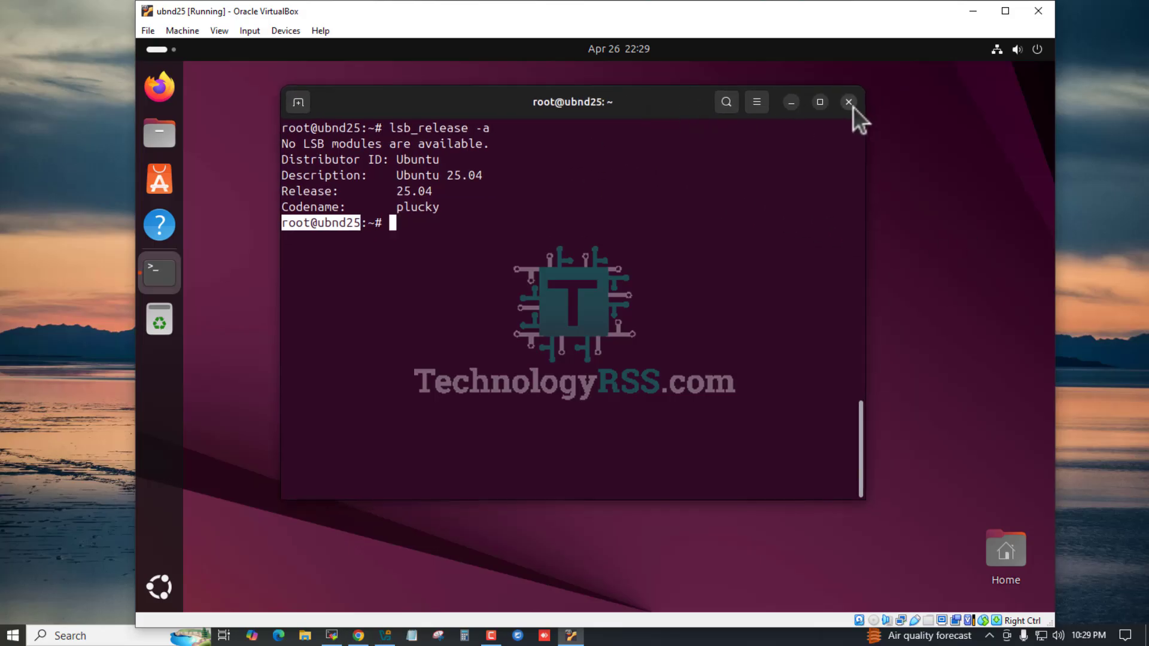
left_click(598, 251)
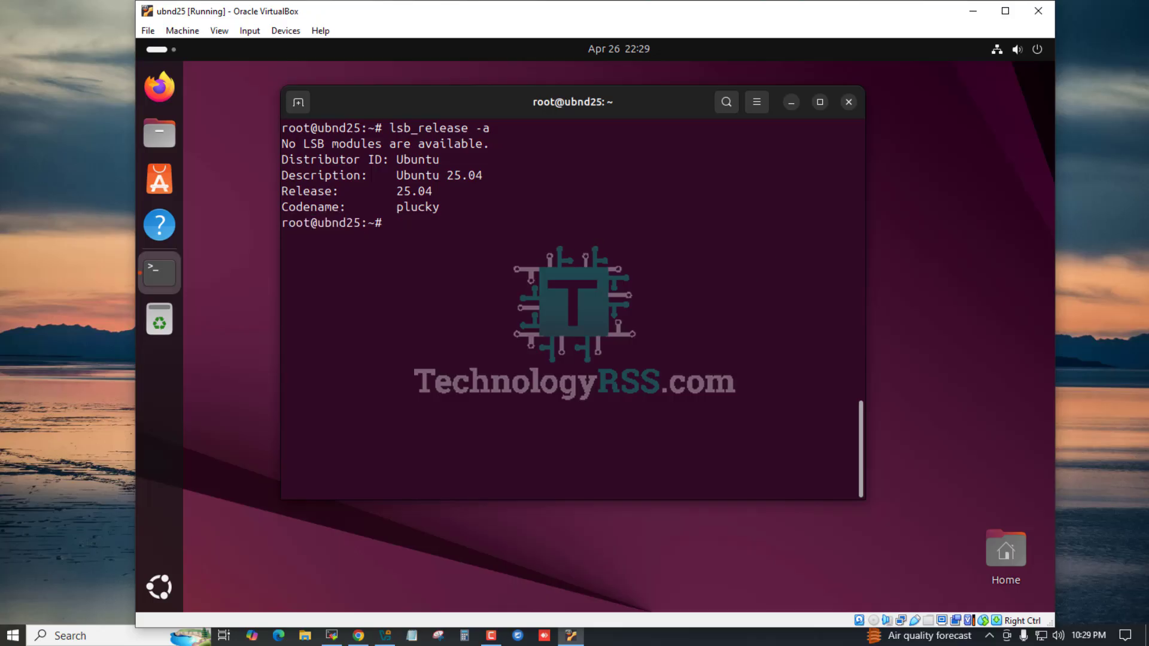